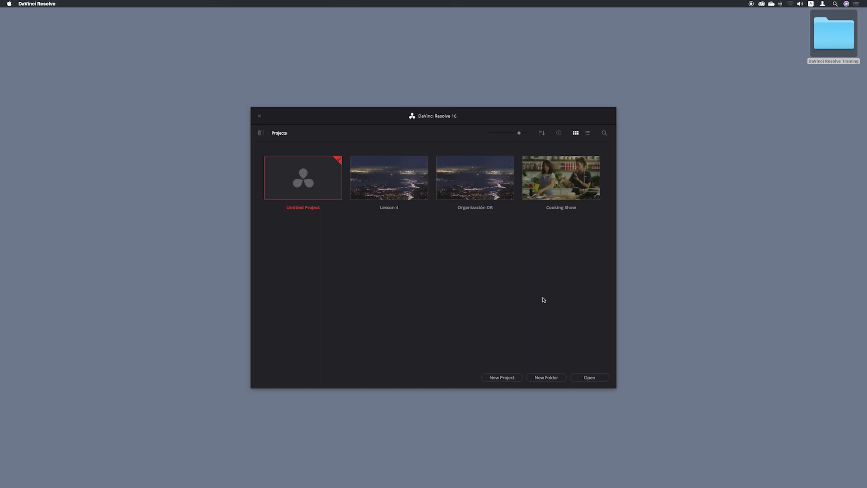
Check the Finder desktop, return to Resolve, and show then hide the project databases list.
key("super+Tab")
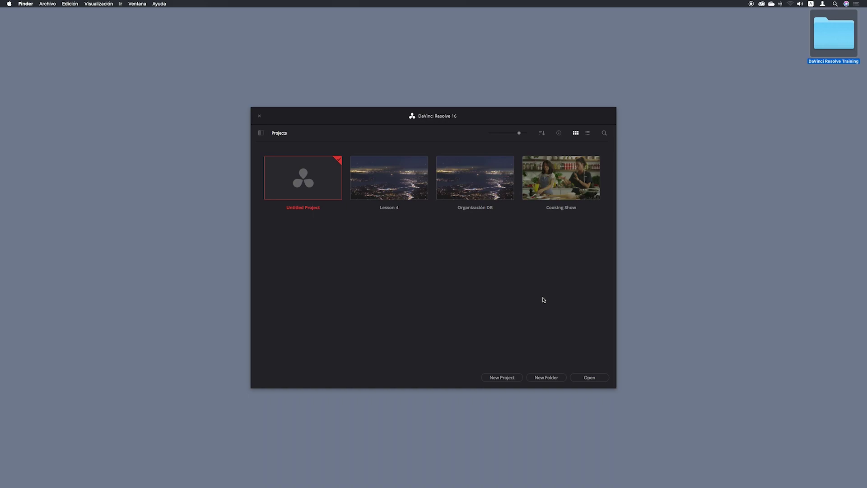
key("super+Tab")
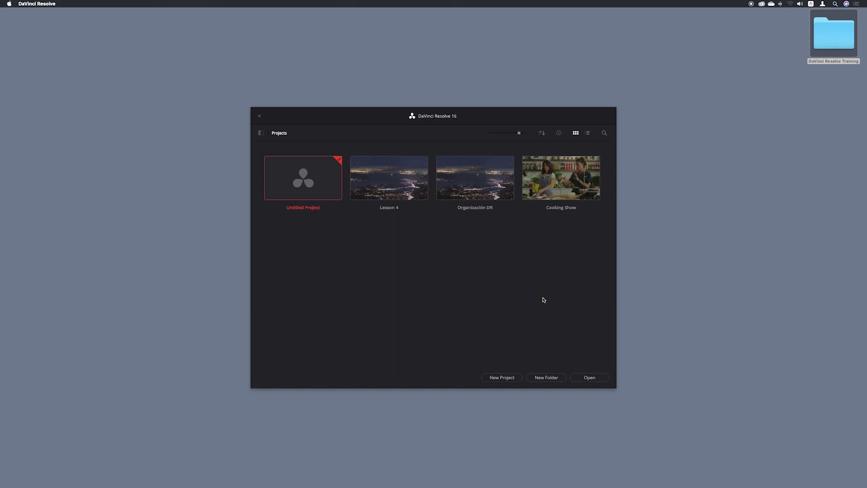
left_click(261, 133)
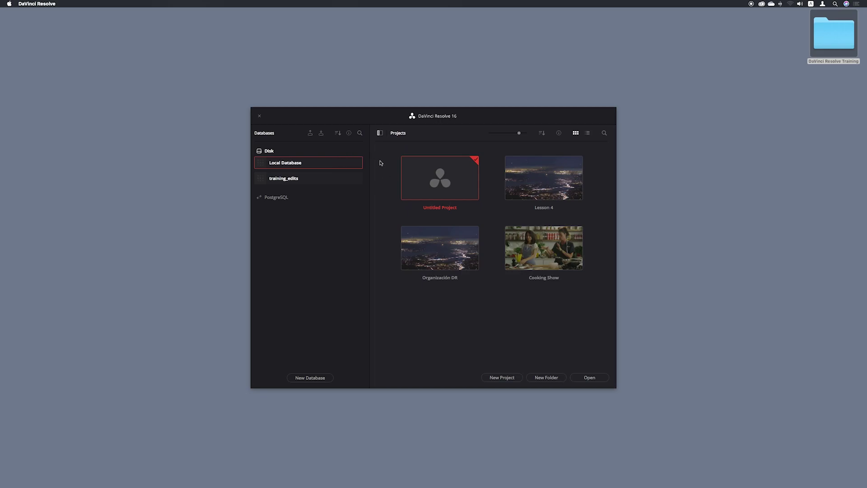
left_click(380, 133)
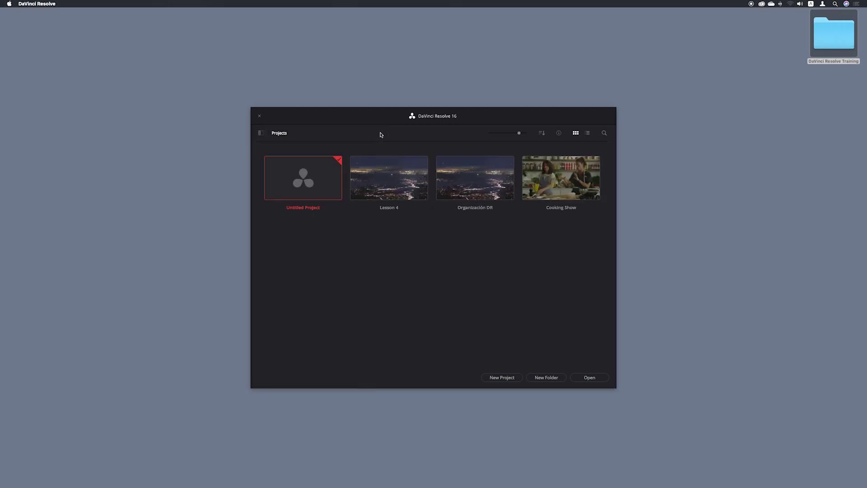
Import Age of Airplanes.drp from Desktop > DaVinci Resolve Training > R16 Intro Lessons > Lesson 05.
right_click(444, 242)
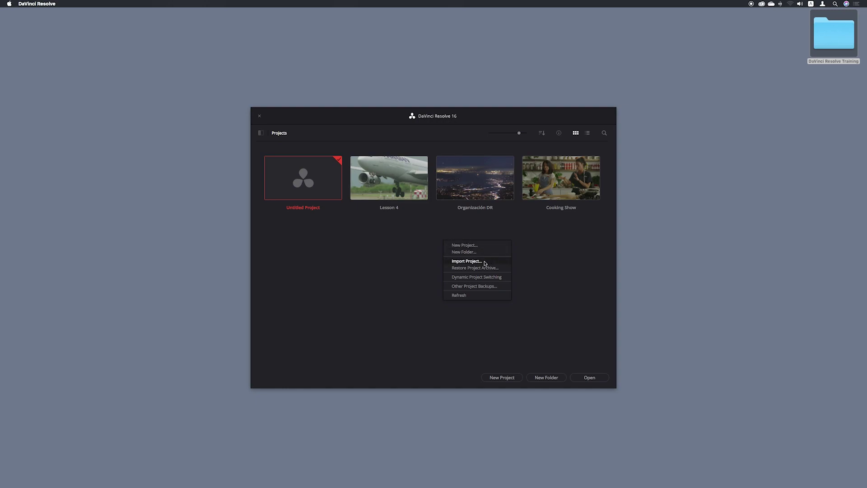
left_click(479, 262)
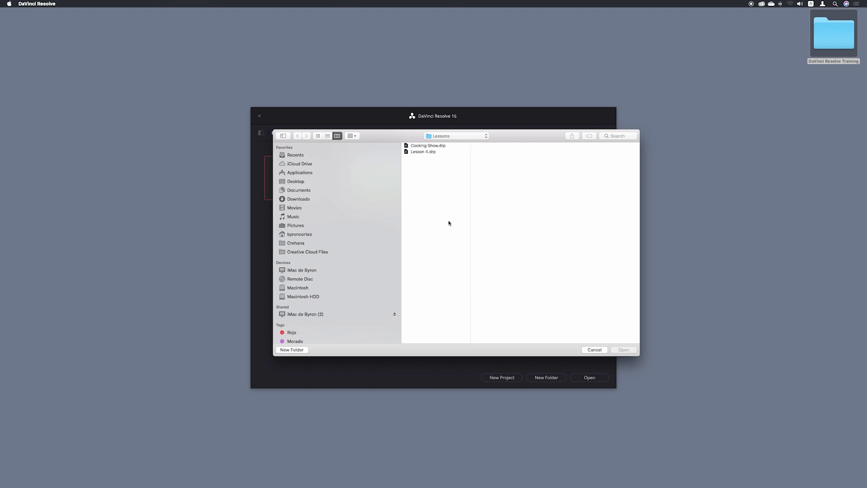
left_click(299, 180)
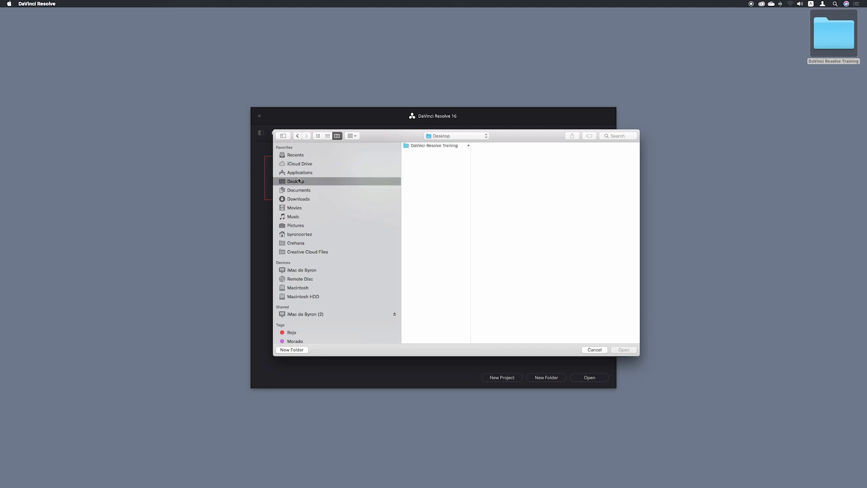
left_click(466, 146)
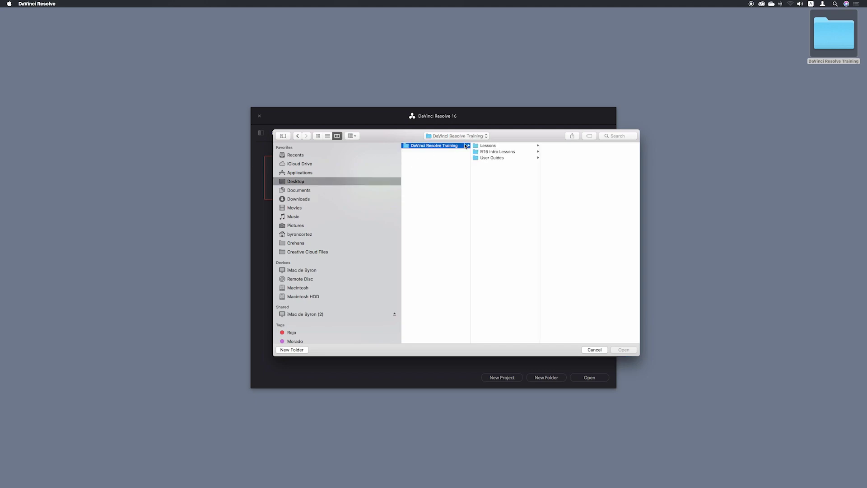
left_click(515, 152)
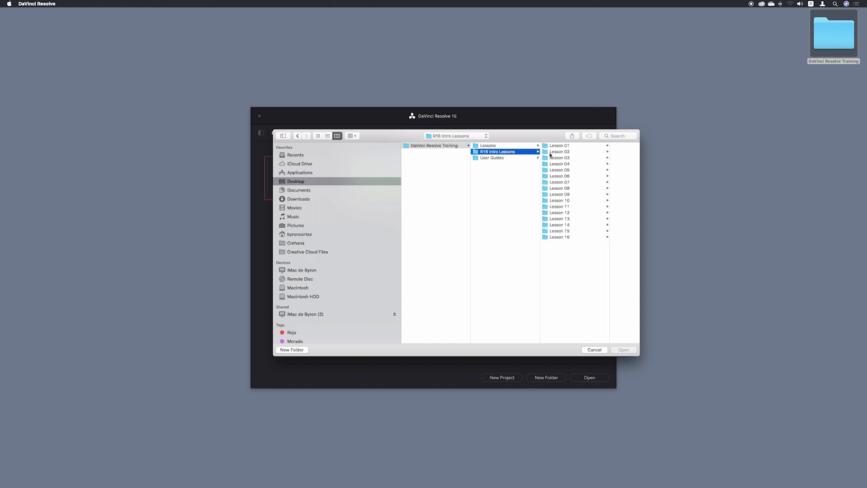
left_click(566, 171)
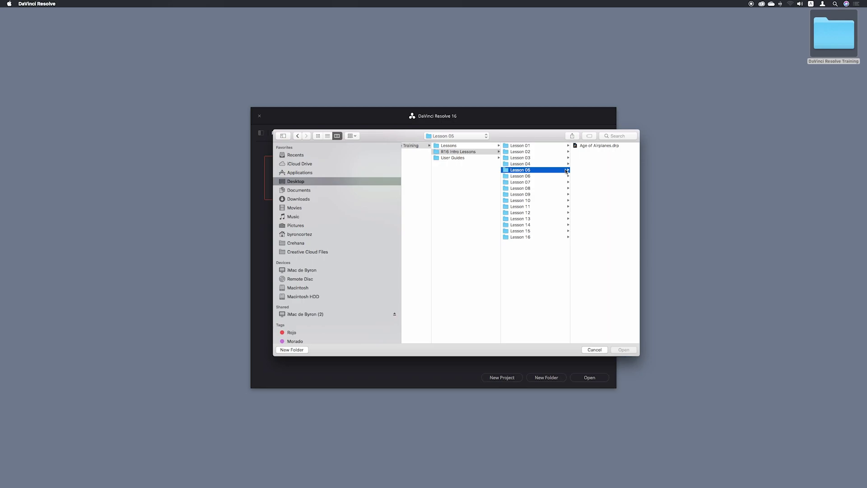
left_click(627, 147)
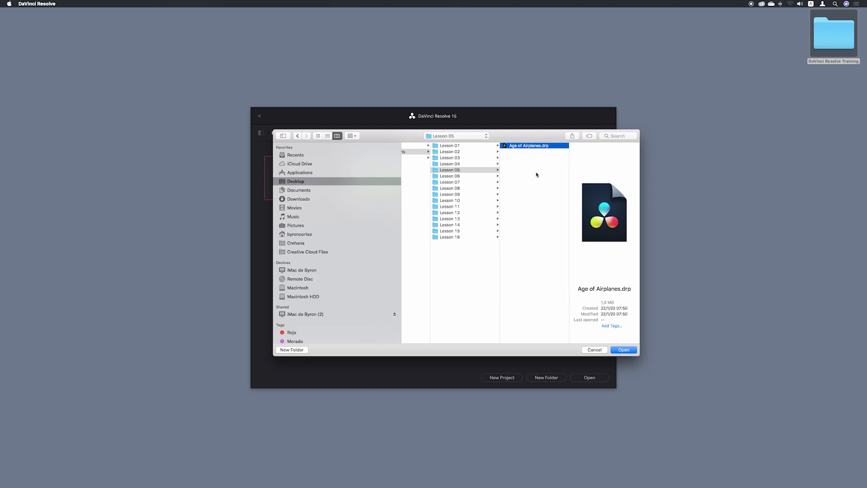
left_click(633, 350)
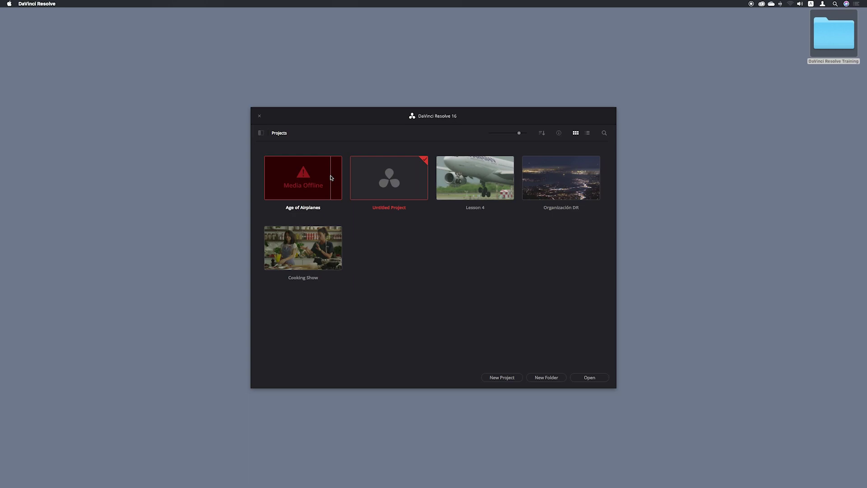
Open the Age of Airplanes project and view the Audio, Ending credits and Rough Cuts bins.
double_click(331, 178)
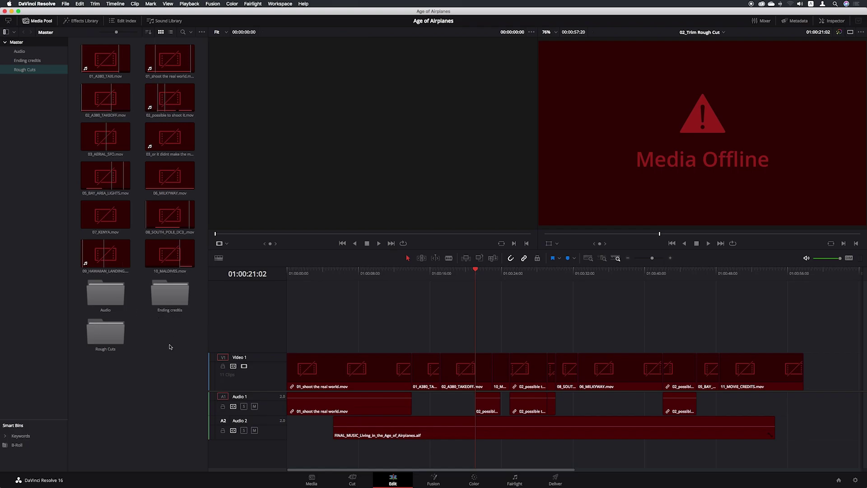
double_click(109, 294)
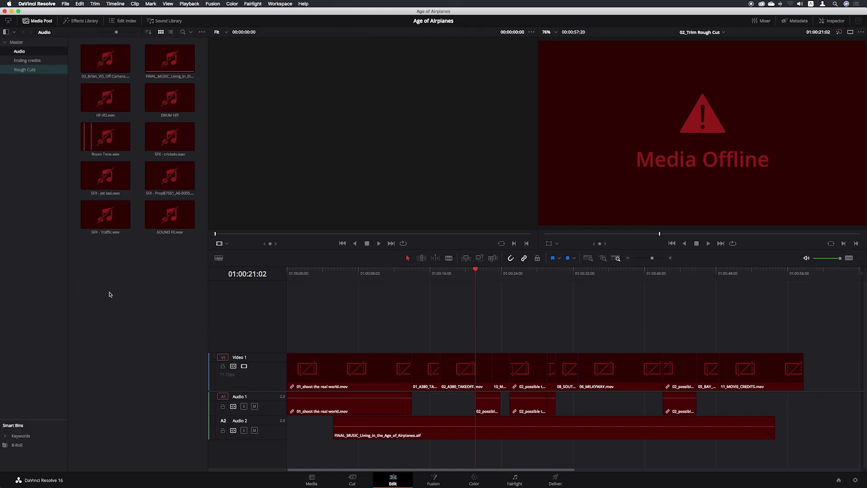
left_click(28, 61)
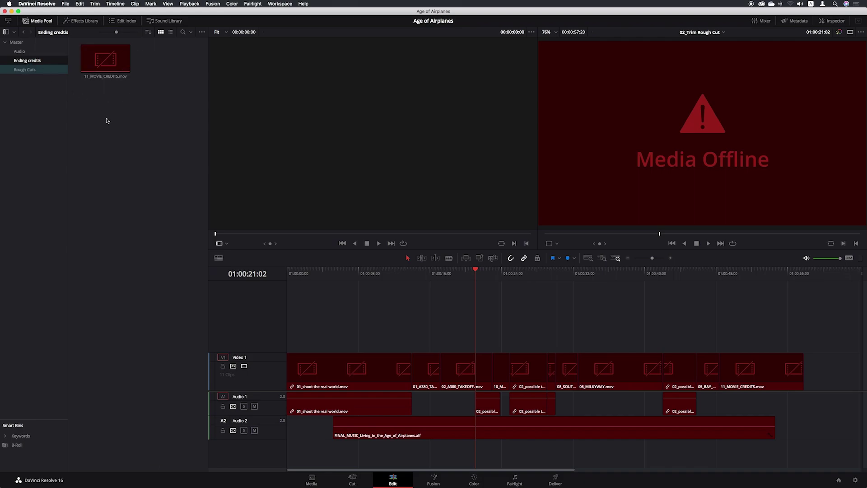
left_click(46, 70)
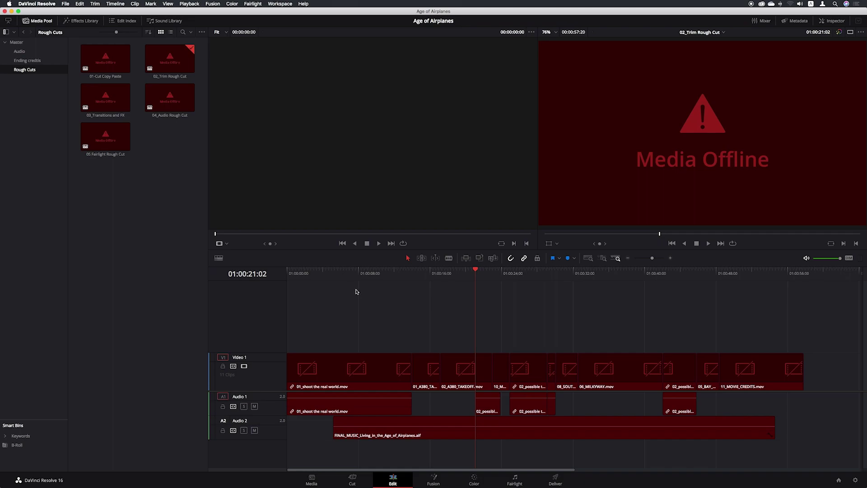
Return to the Master bin and preview 01_shoot the real world.mov, then clear the source viewer.
left_click(20, 43)
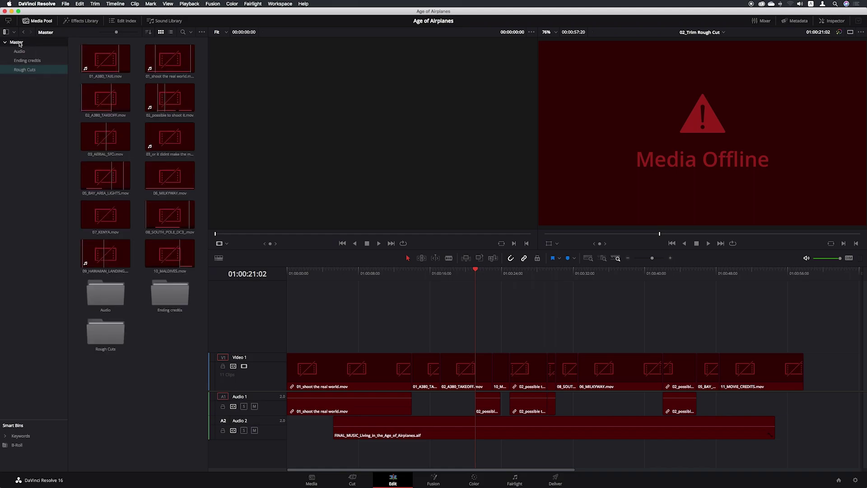
double_click(158, 61)
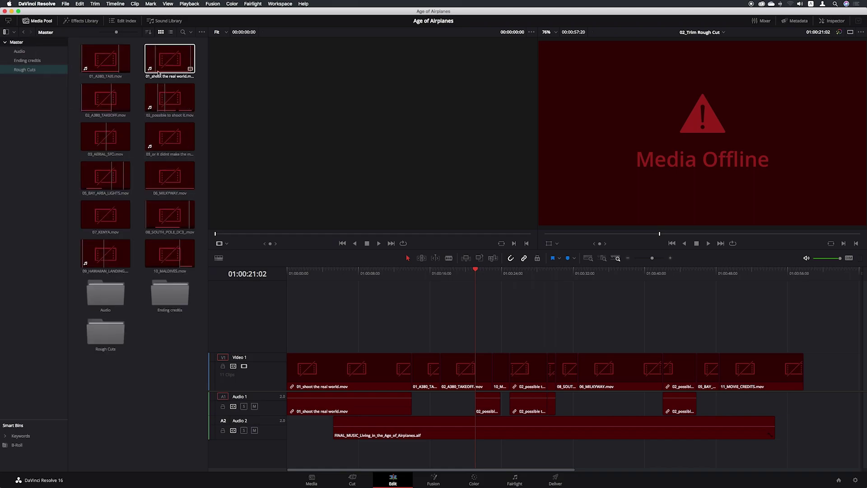
left_click(201, 213)
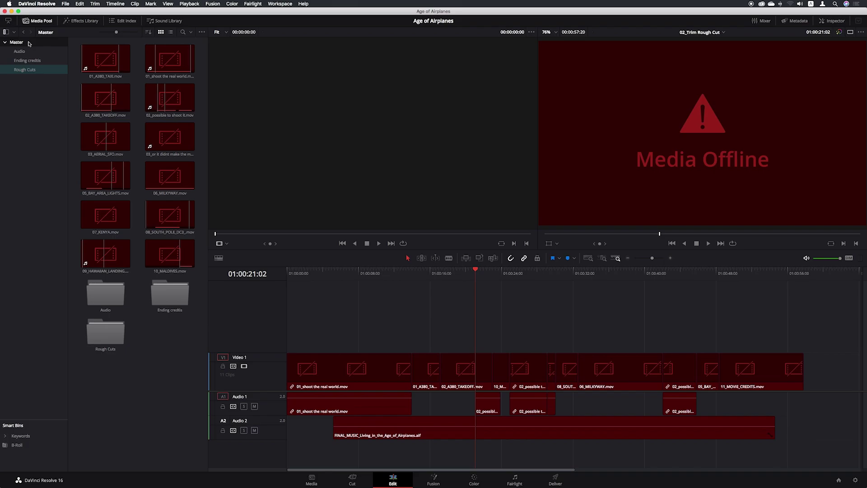
Relink the Master bin's offline clips to the Desktop > DaVinci Resolve Training > R16 Intro Lessons folder.
right_click(27, 43)
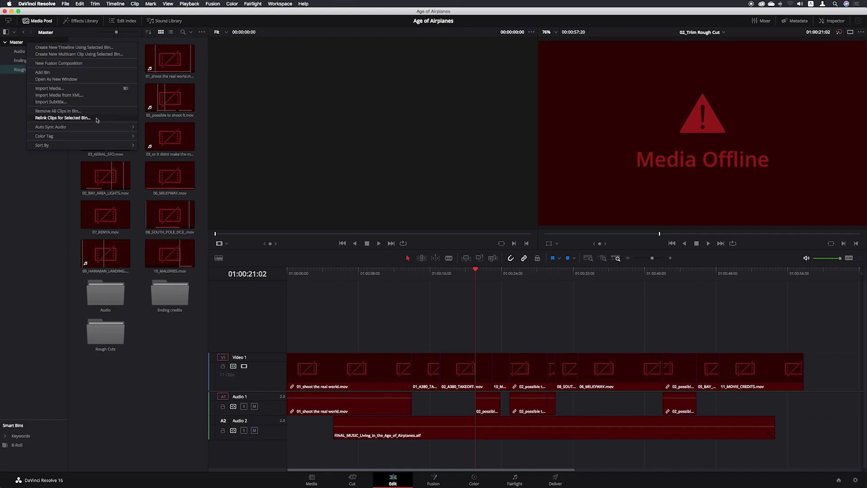
left_click(97, 118)
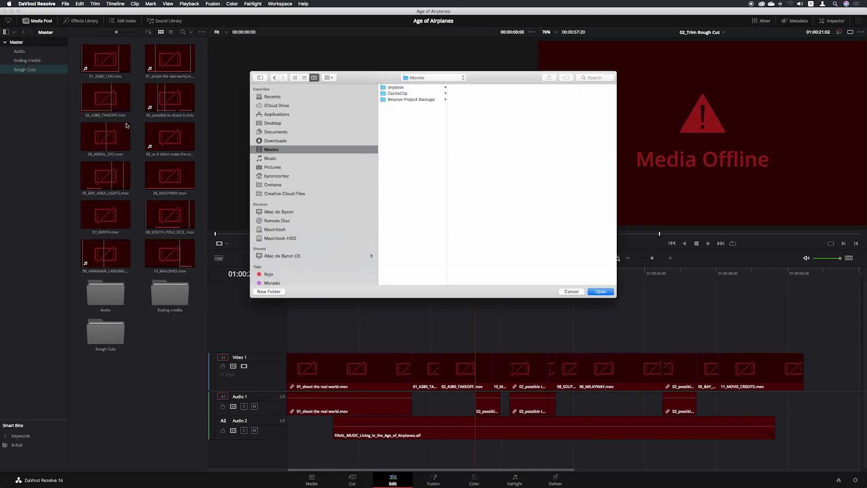
left_click(280, 124)
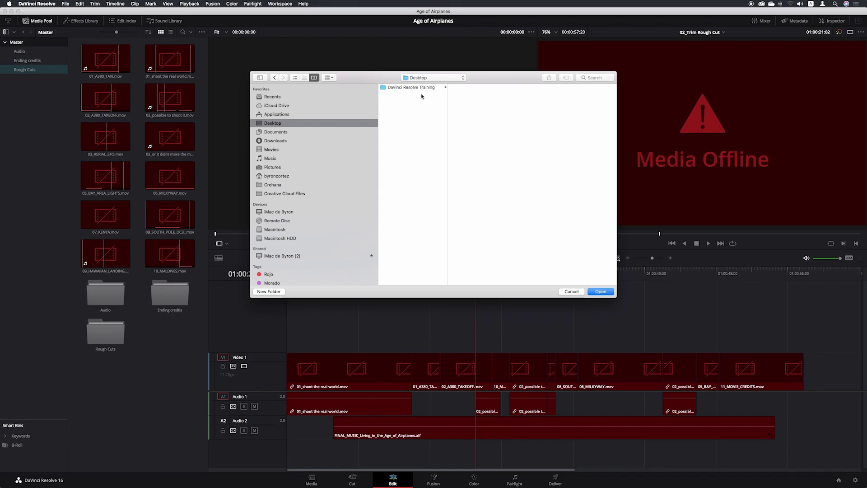
left_click(440, 89)
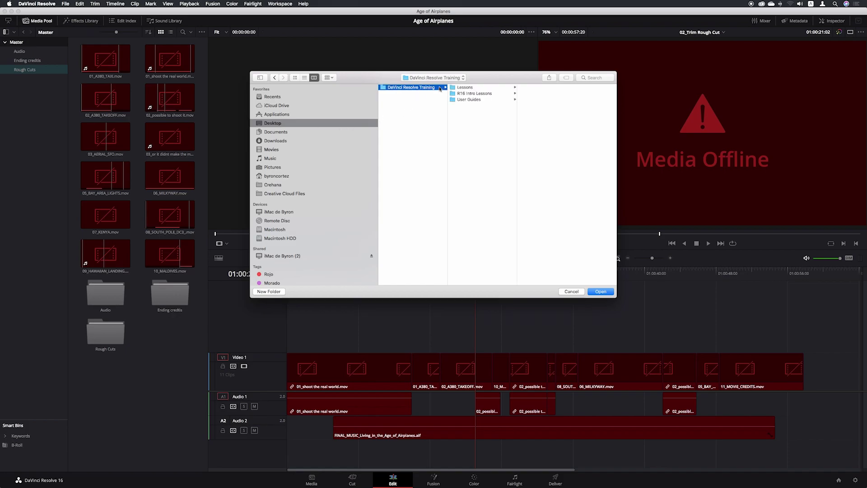
left_click(492, 94)
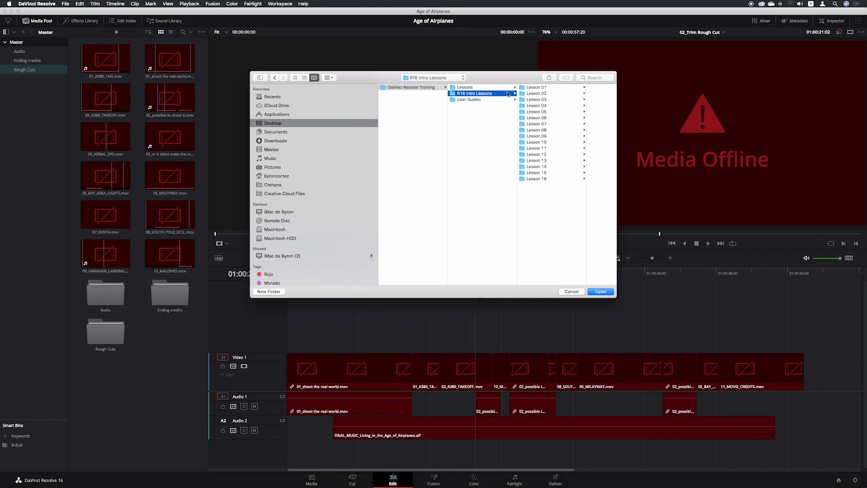
left_click(534, 112)
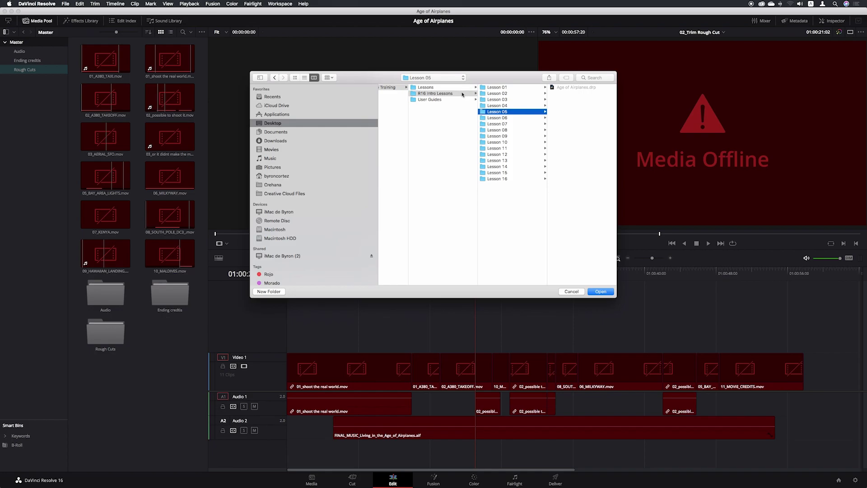
left_click(463, 94)
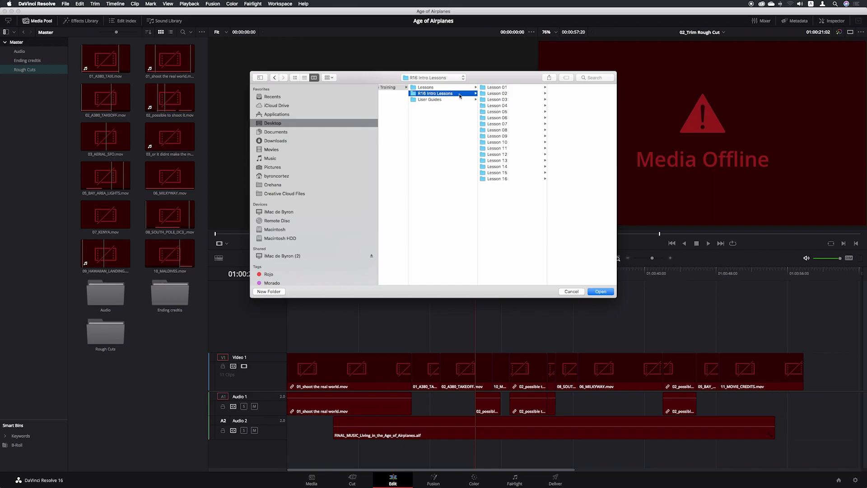
left_click(601, 292)
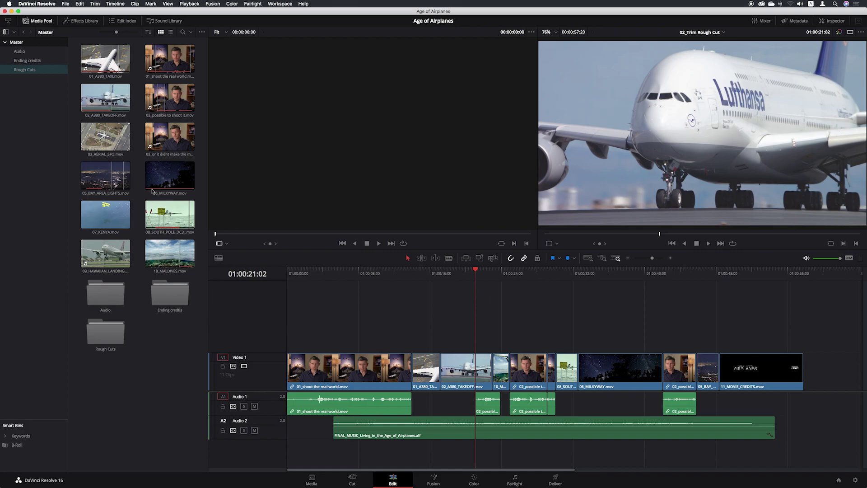
Browse the Ending credits, Audio and Rough Cuts bins and preview the 02_Trim Rough Cut timeline.
left_click(33, 61)
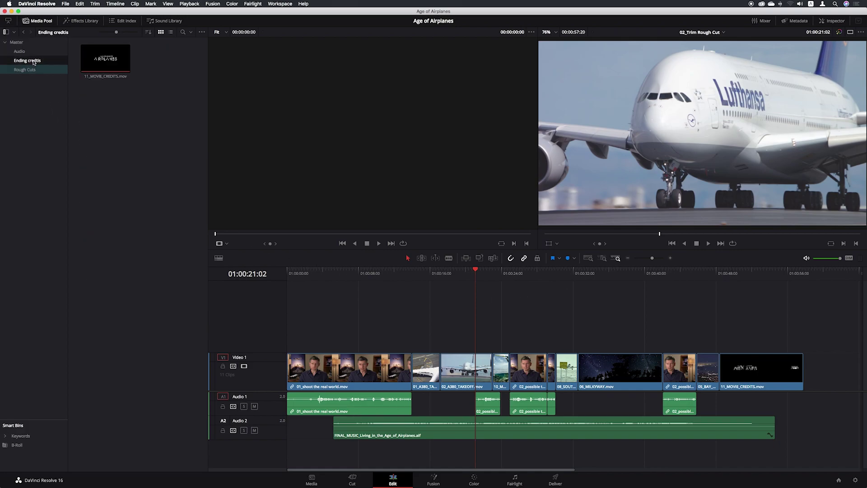
left_click(27, 53)
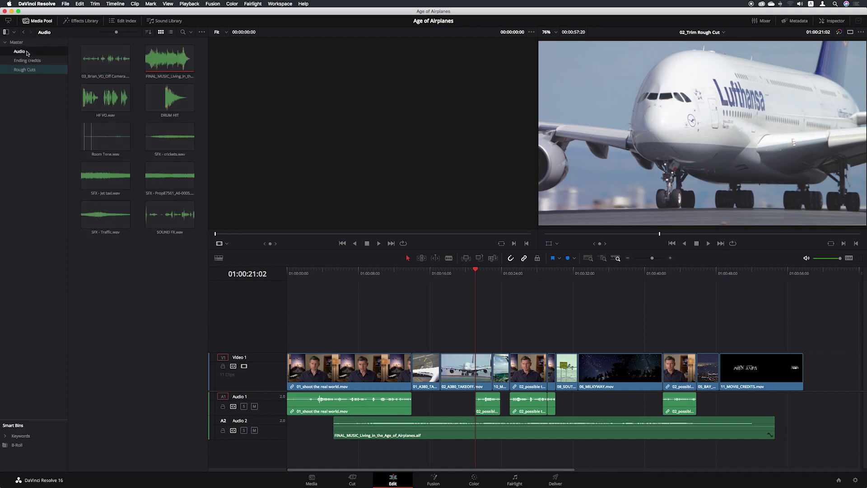
left_click(40, 69)
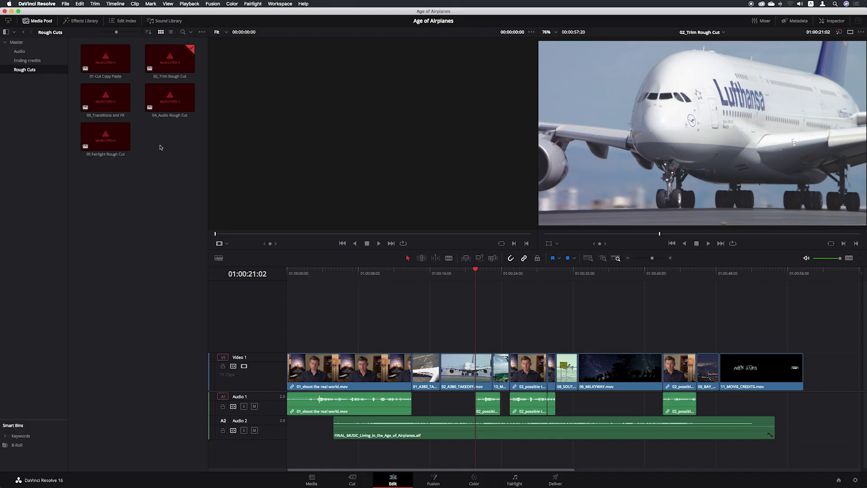
left_click(168, 56)
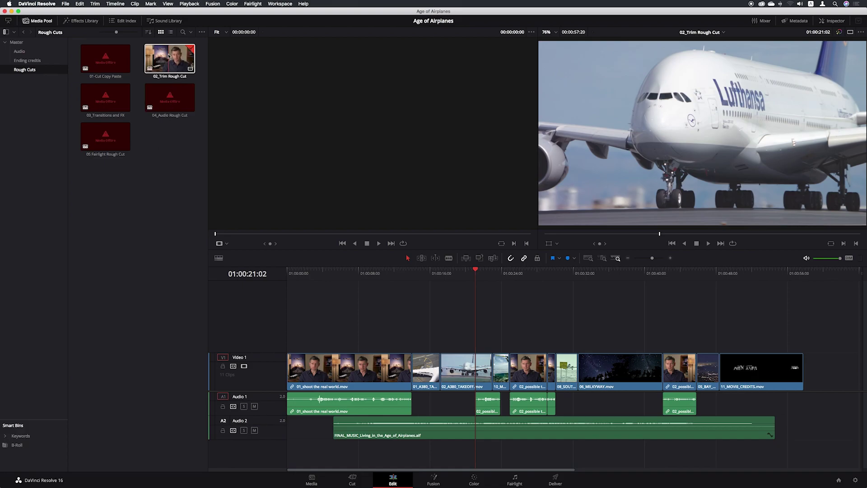
Open 01-Cut Copy Paste, 03_Transitions and FX, 05 Fairlight and 04_Audio timelines, then reopen 02_Trim Rough Cut.
left_click(108, 57)
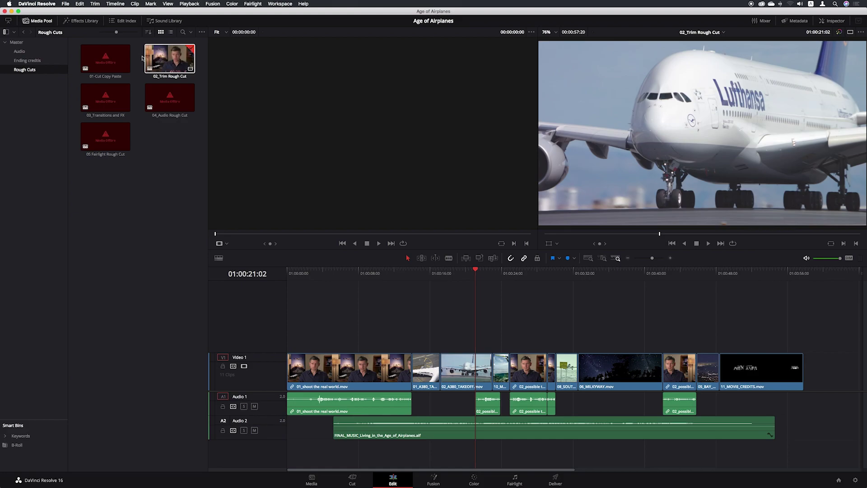
double_click(108, 57)
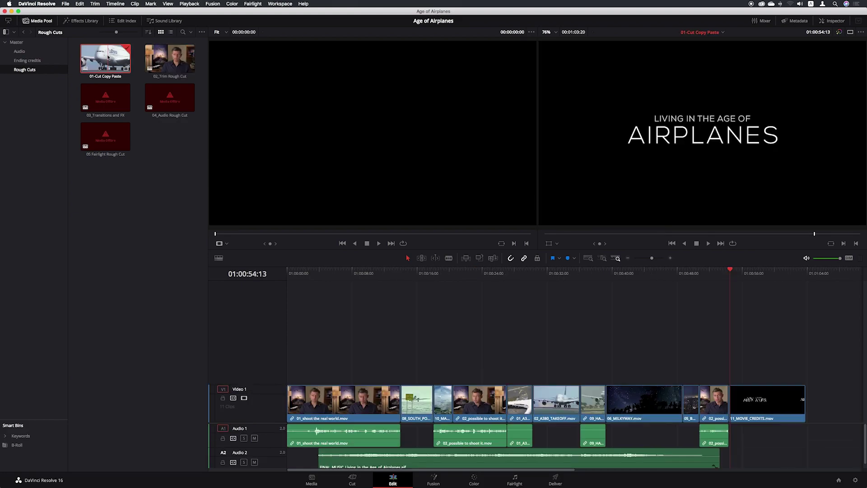
left_click(113, 100)
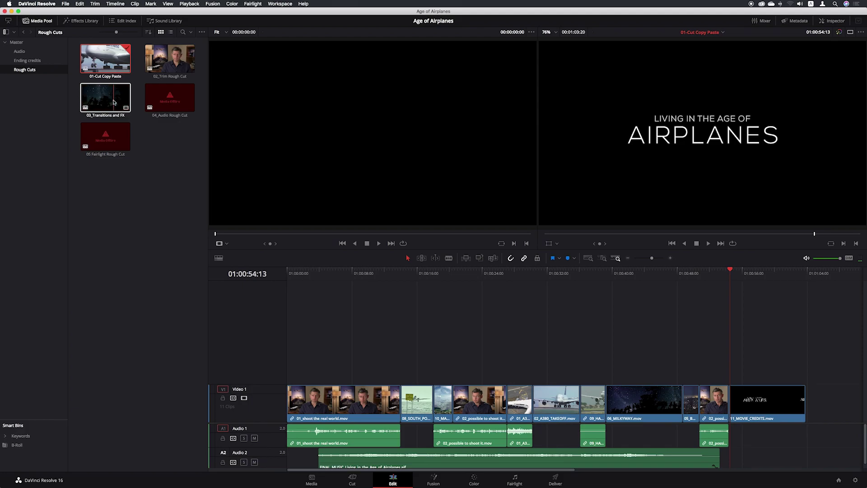
double_click(114, 102)
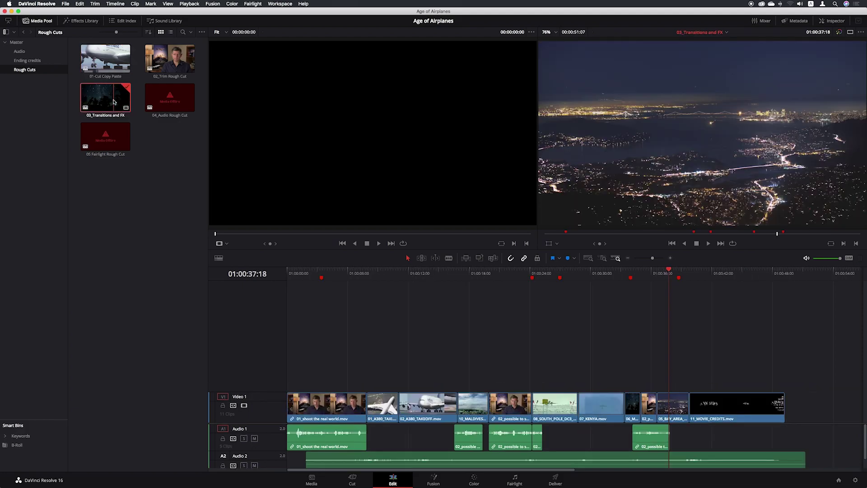
left_click(117, 134)
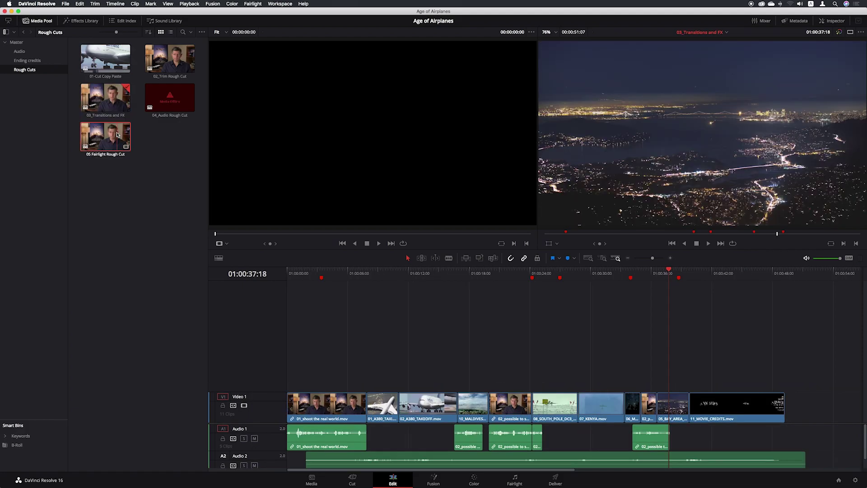
double_click(117, 134)
left_click(180, 95)
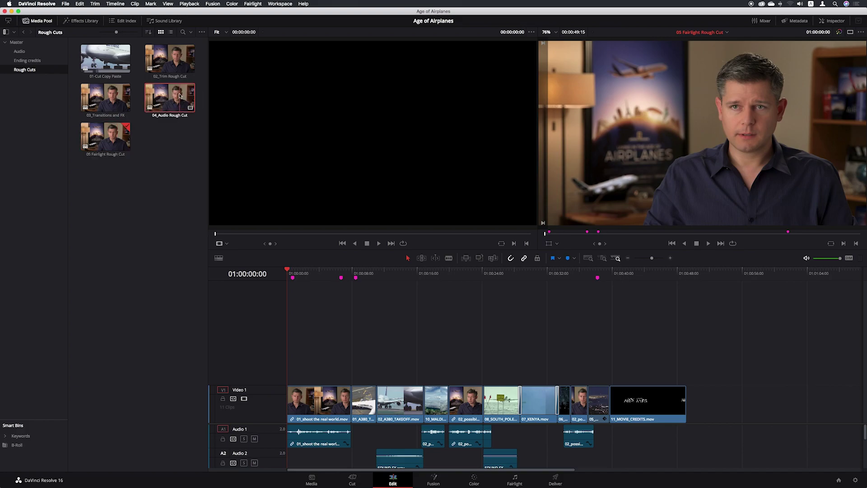
double_click(180, 94)
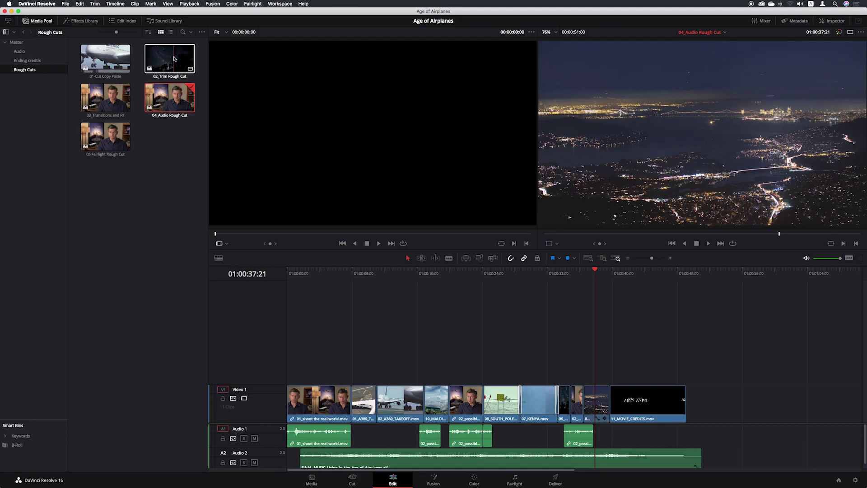
double_click(174, 59)
left_click(19, 43)
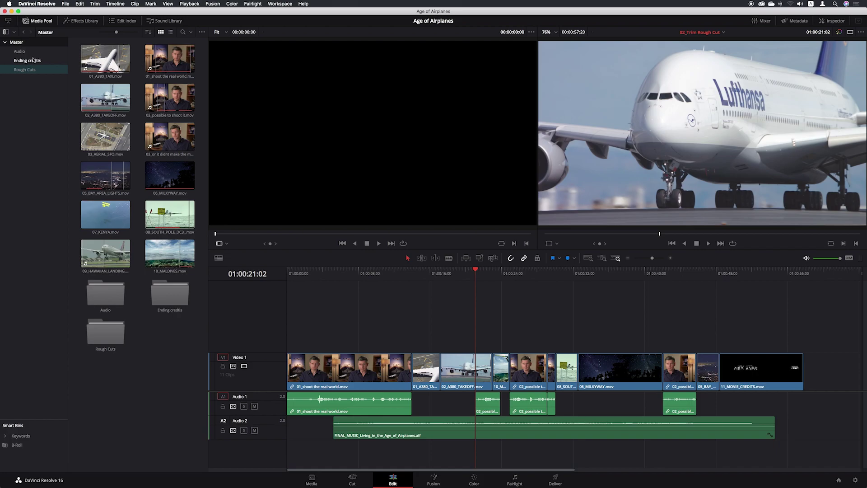
left_click(116, 47)
double_click(88, 57)
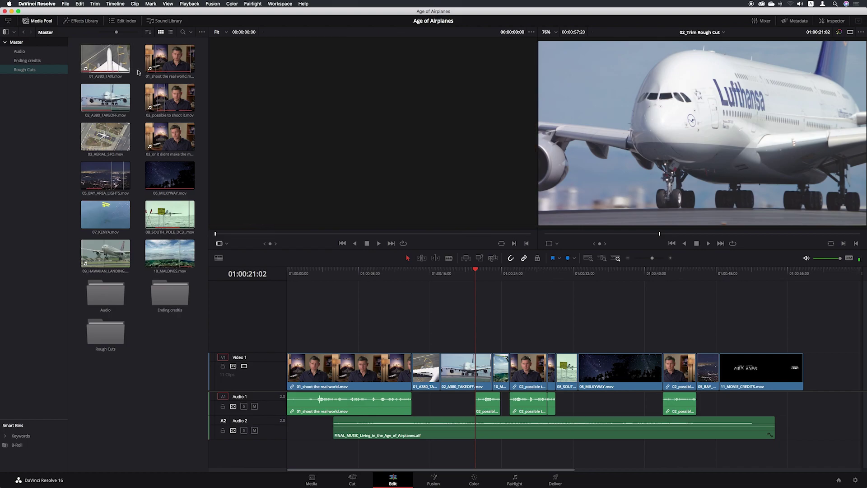
left_click(19, 52)
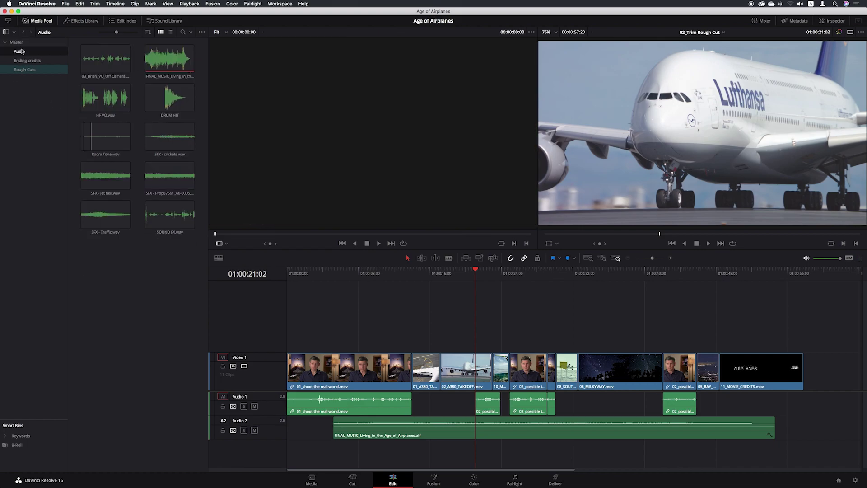
left_click(104, 69)
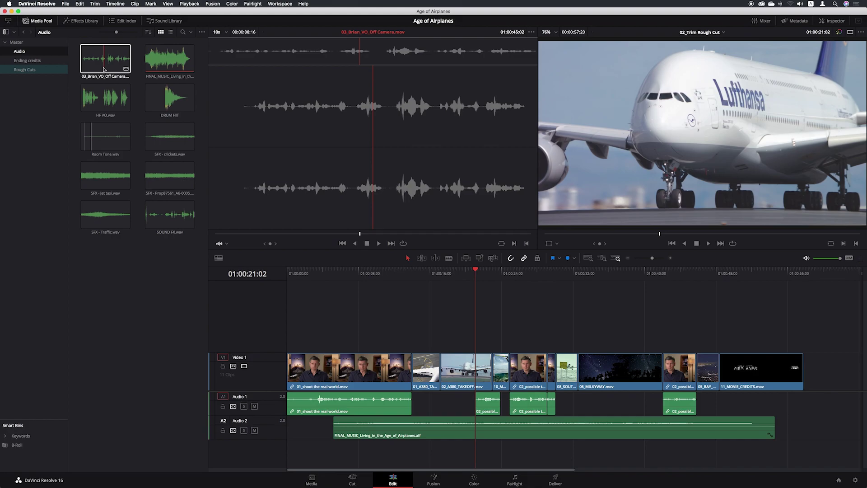
left_click(33, 73)
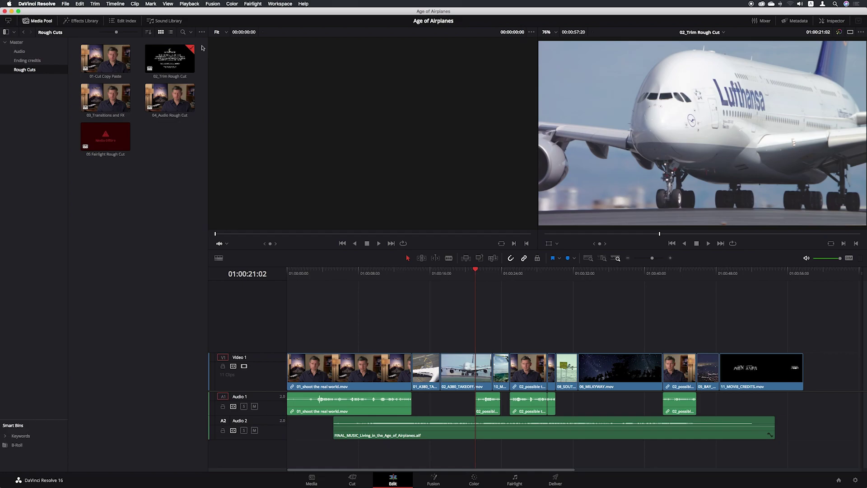
Open the 01-Cut Copy Paste timeline and move the track divider up until both audio tracks show.
left_click(101, 60)
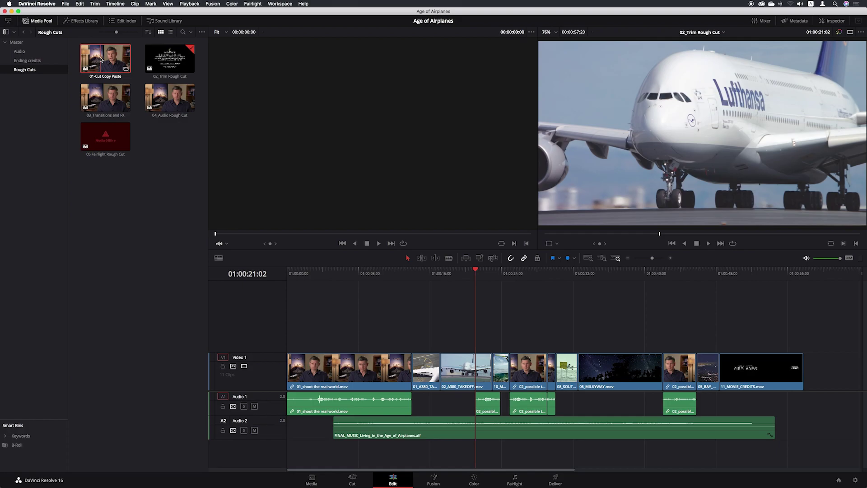
double_click(101, 60)
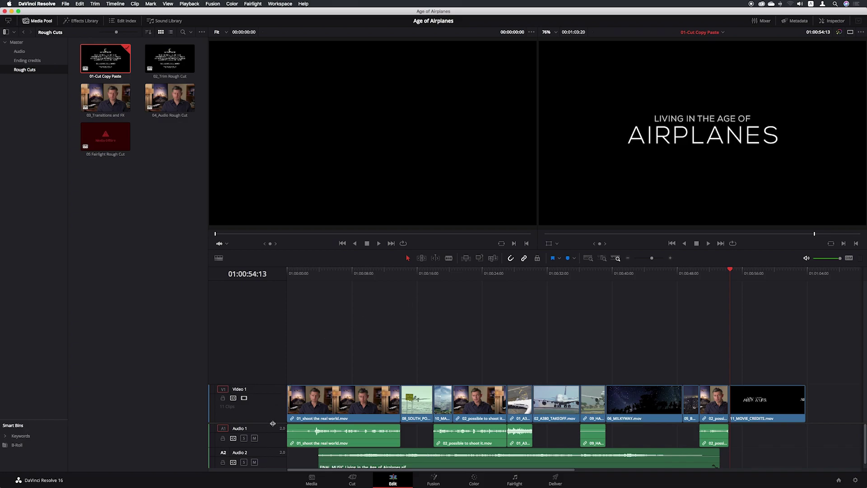
left_click_drag(273, 423, 272, 393)
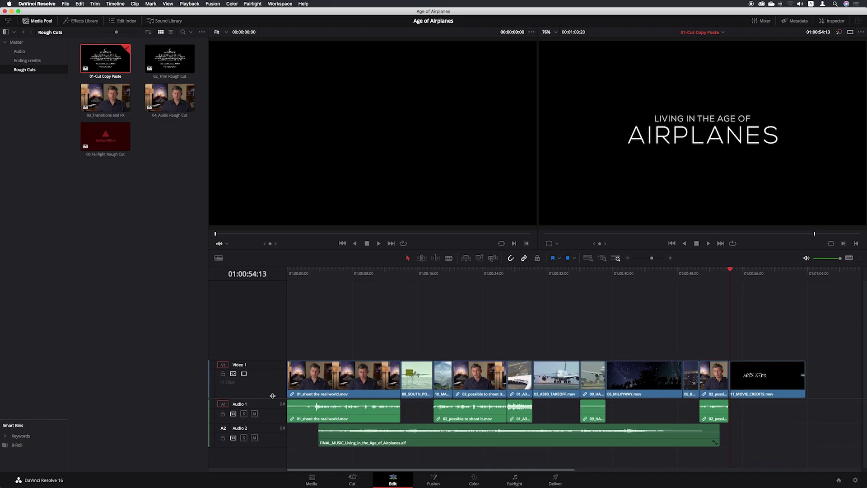
left_click_drag(273, 393, 272, 371)
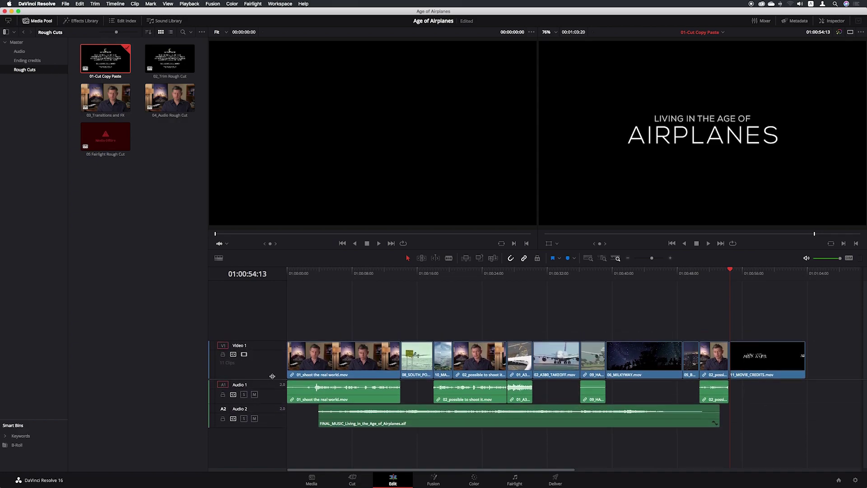
mouse_move(272, 371)
left_mouse_down()
mouse_move(272, 344)
mouse_move(272, 377)
left_mouse_up()
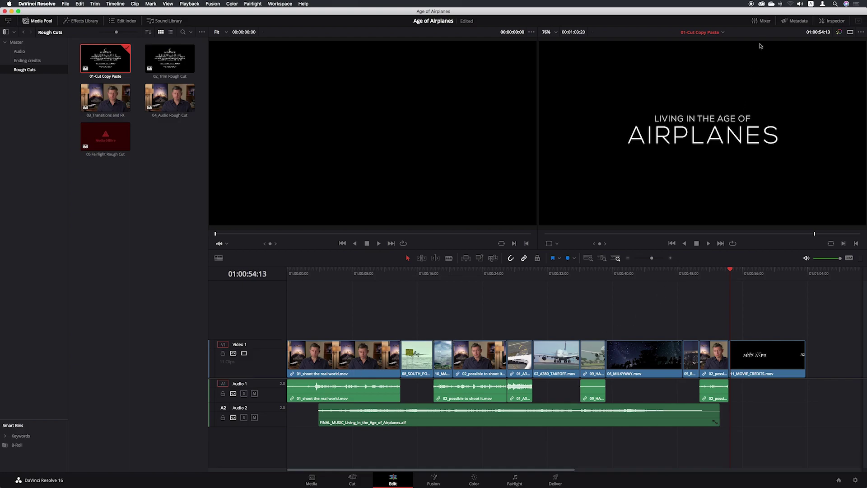
Show the audio mixer, play from the South Pole clip at 01:00:15:04, then park at 01:00:37:16.
left_click(768, 22)
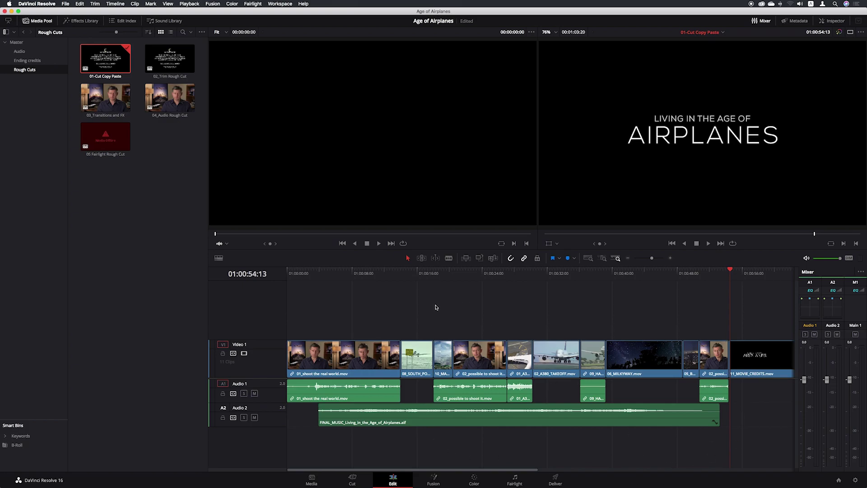
left_click(410, 274)
key("space")
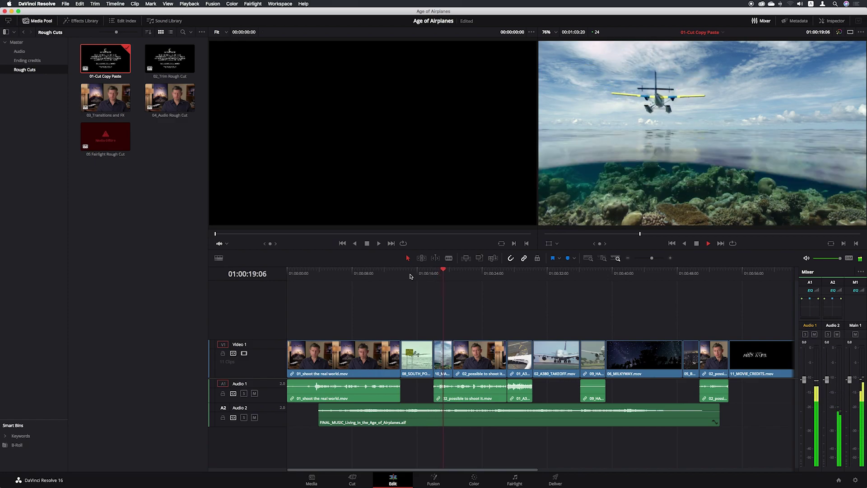
key("space")
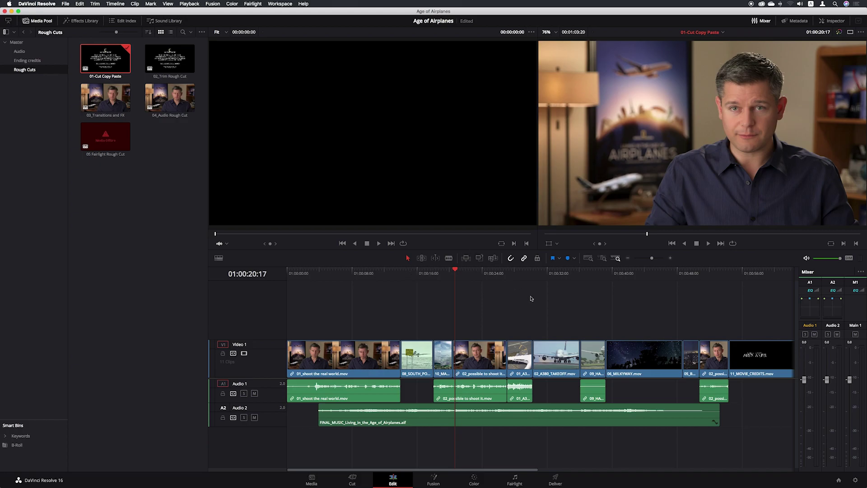
left_click(593, 274)
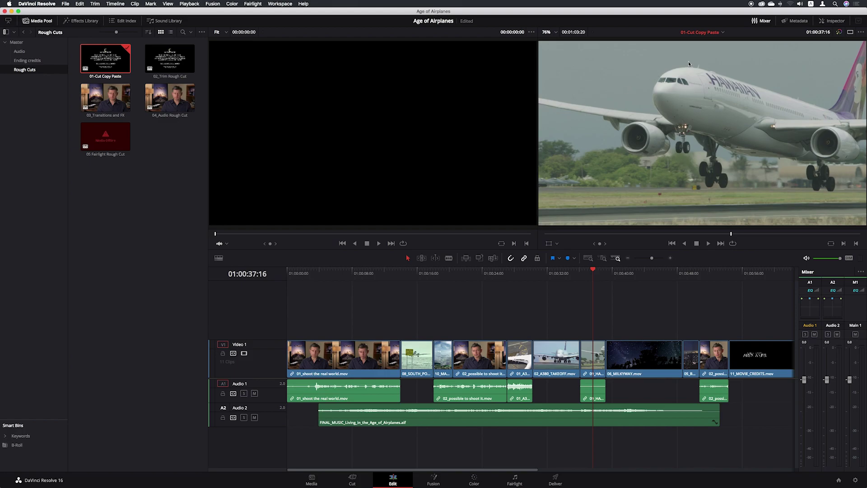
left_click(723, 32)
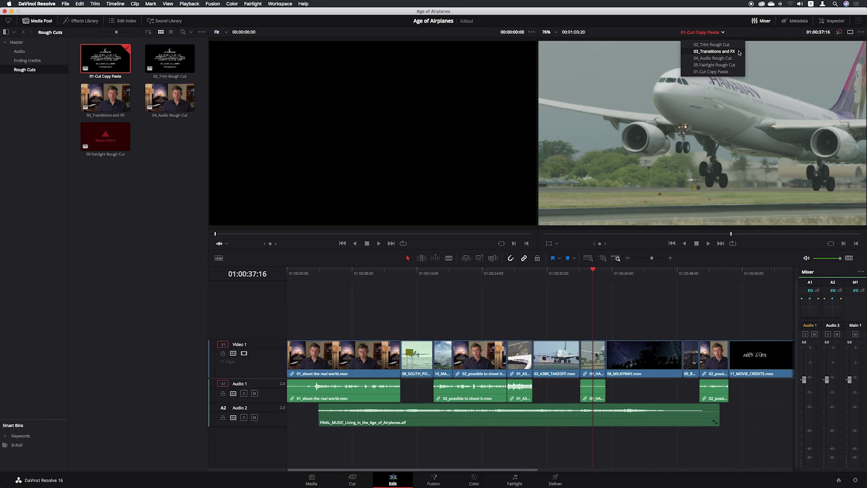
left_click(738, 53)
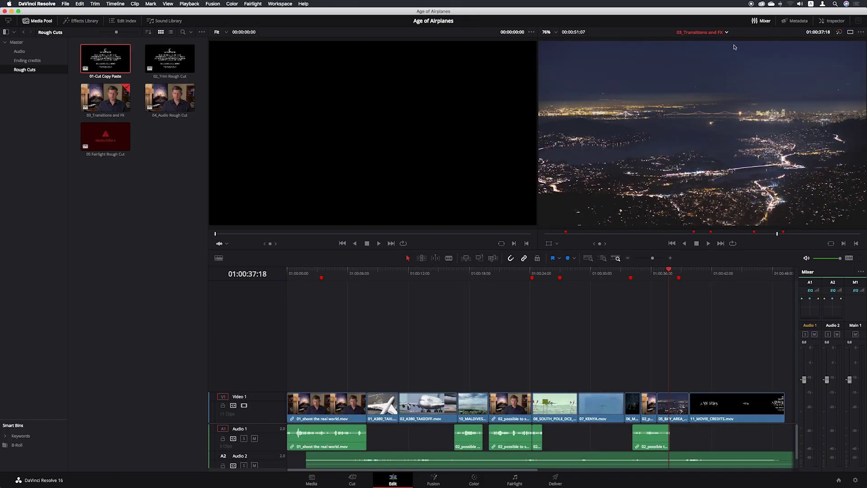
left_click(727, 33)
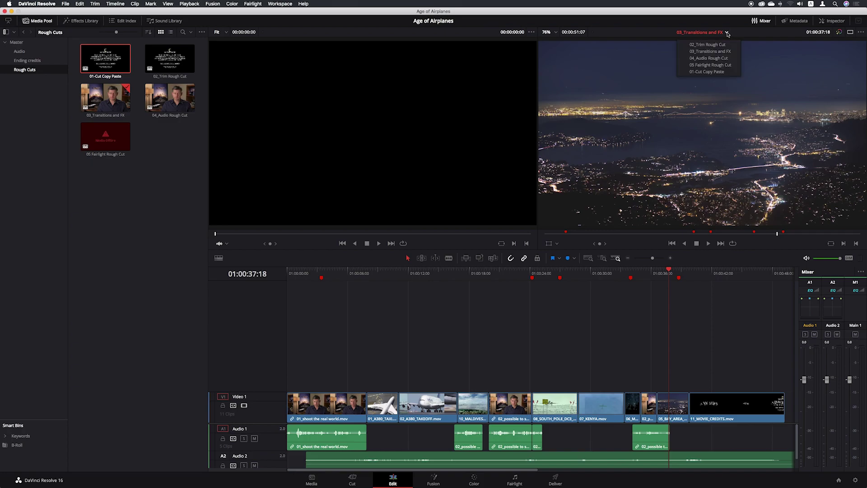
left_click(735, 66)
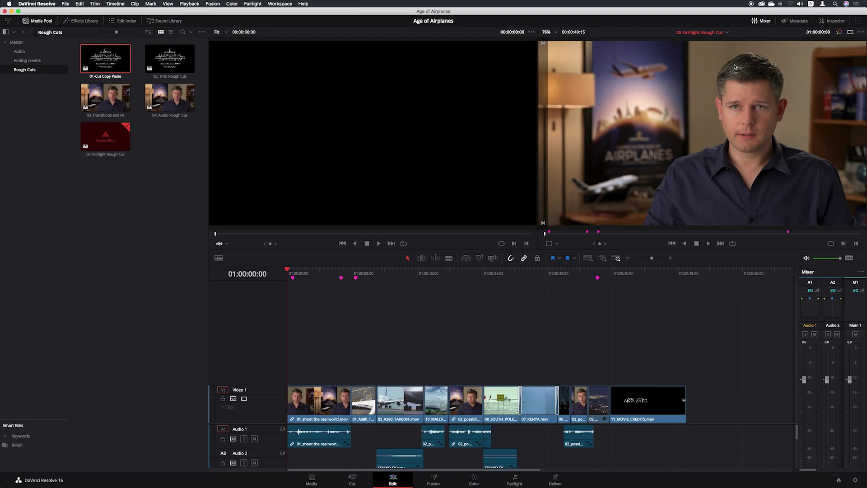
left_click(727, 32)
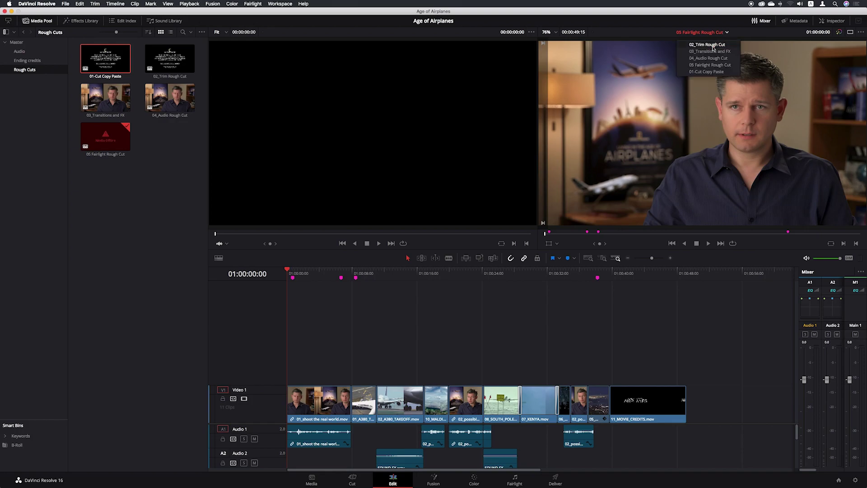
left_click(728, 72)
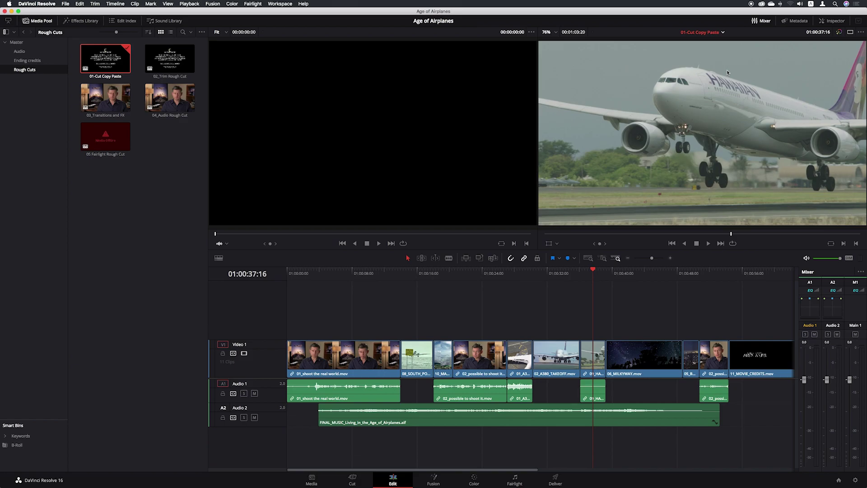
Ripple delete the airliner clip before the Milky Way shot and save the project.
left_click(590, 352)
left_click(582, 335)
left_click(592, 363)
key("Delete")
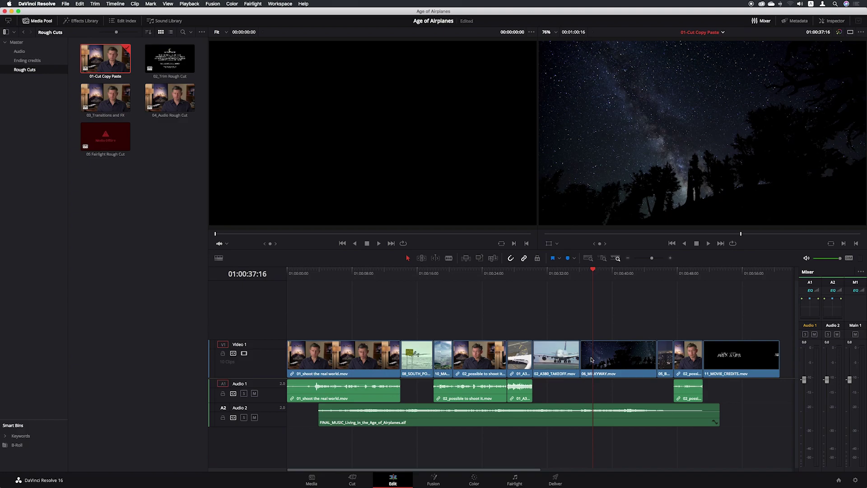
key("super+s")
Restore the airliner clip, then delete it leaving a gap, and save the project.
key("ctrl+shift+v")
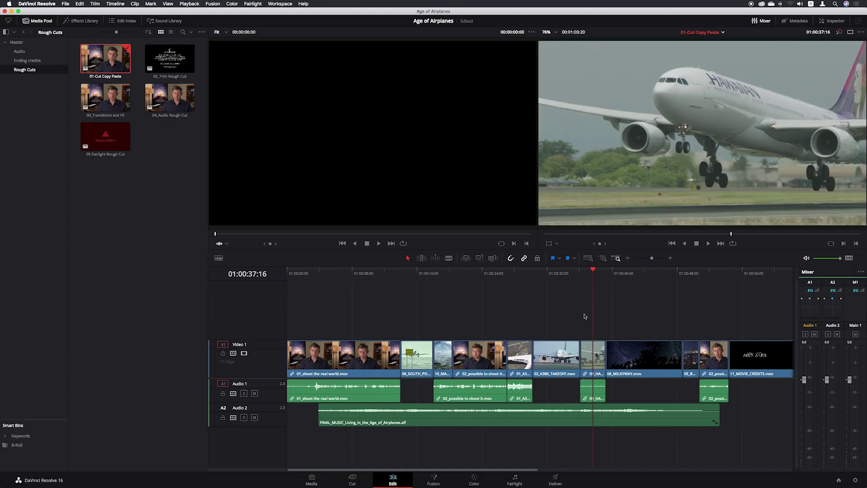
left_click(589, 358)
key("BackSpace")
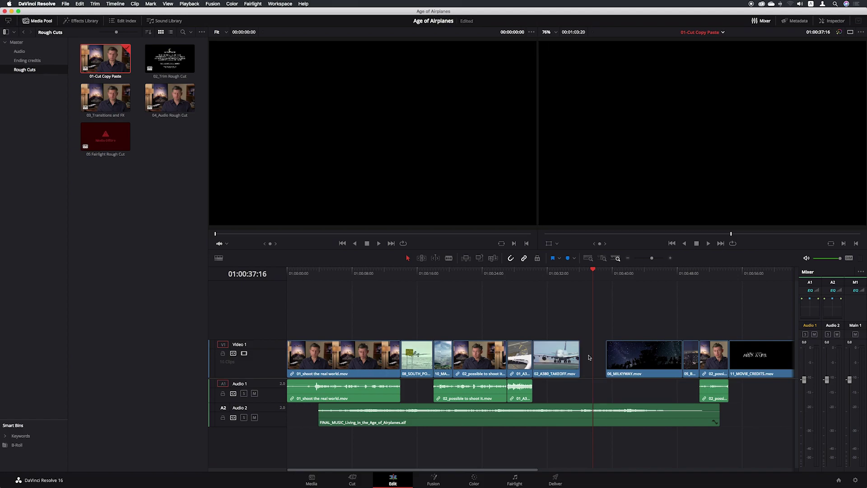
key("super+s")
Undo the gap deletion and ripple delete the airliner clip with Shift+Backspace.
key("ctrl+z")
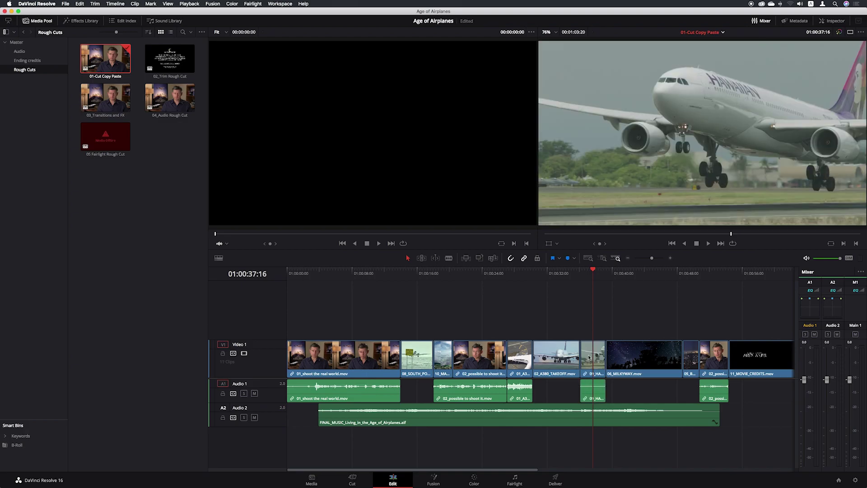
left_click(589, 358)
key("shift+BackSpace")
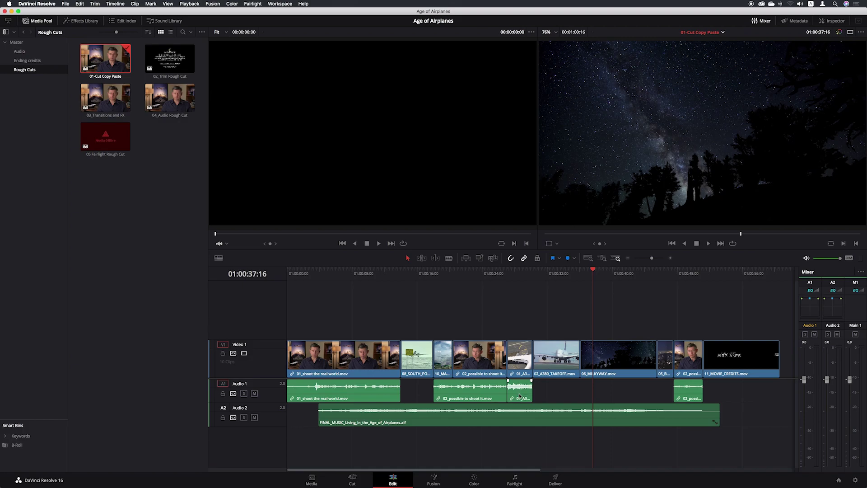
left_click(519, 363)
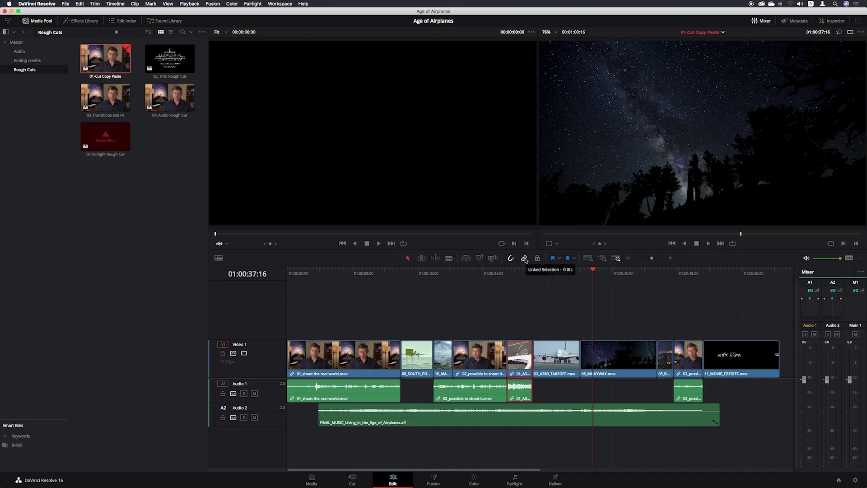
left_click(525, 259)
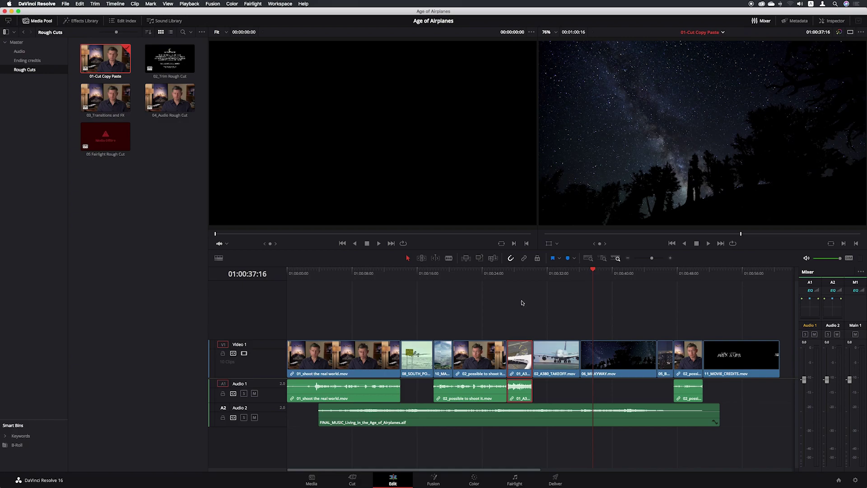
left_click(519, 323)
left_click(523, 394)
key("Delete")
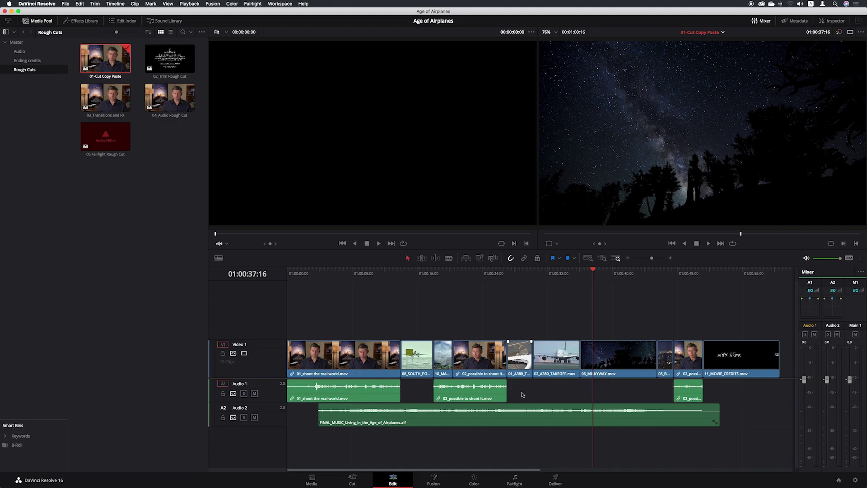
key("ctrl+z")
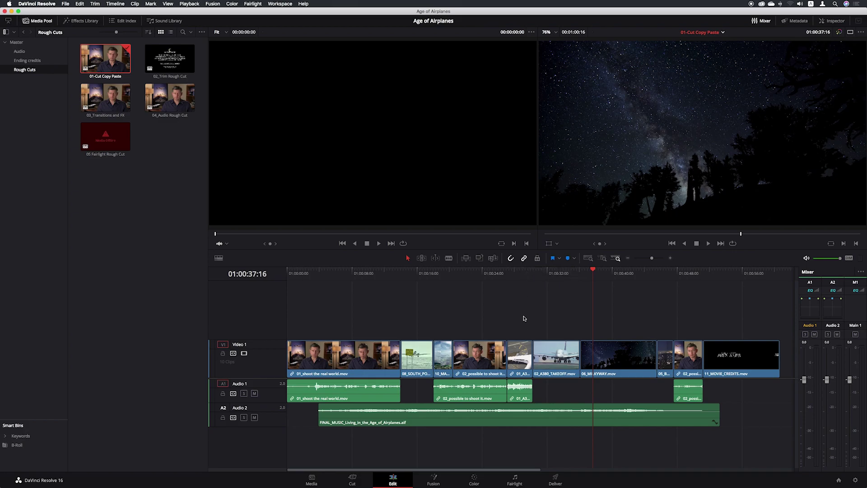
Delete only the 01_A3 A380 clip's audio on Audio 1, keeping its video on Video 1.
left_click(523, 353)
left_click(564, 316)
left_click(523, 395)
left_click(562, 391)
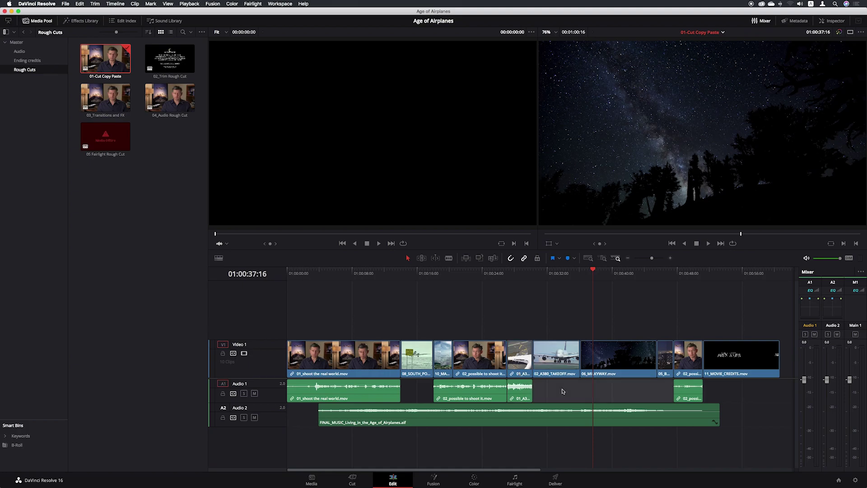
left_click(524, 395)
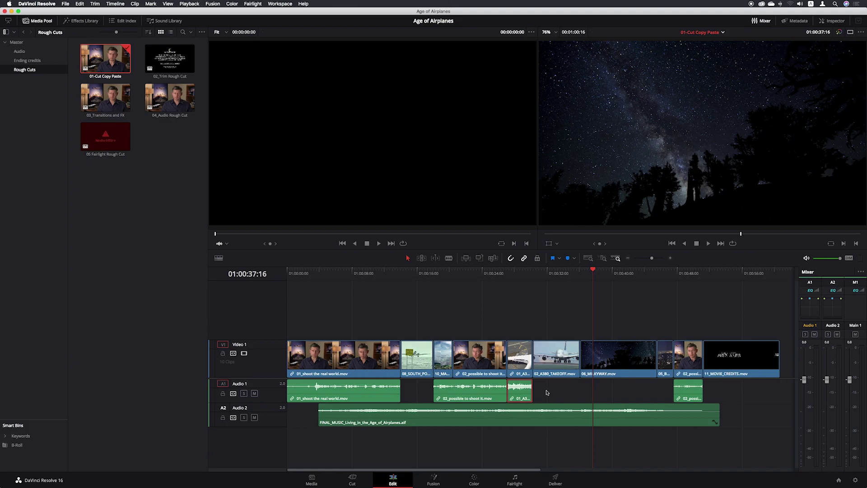
key("BackSpace")
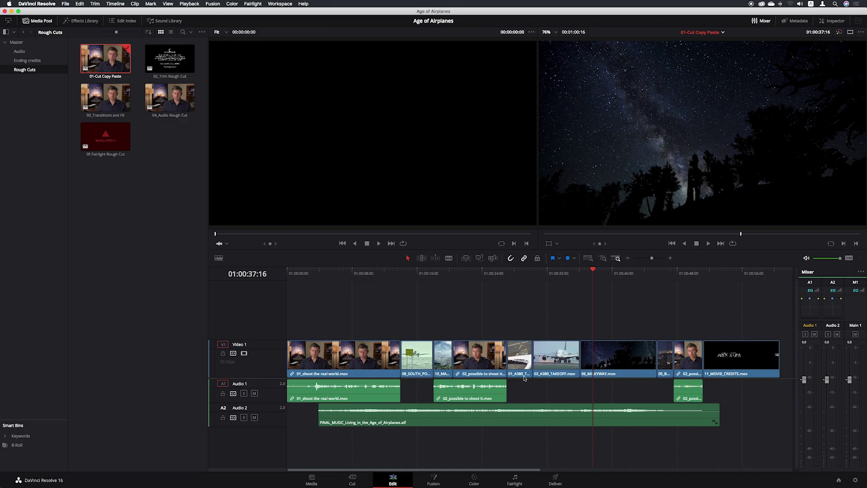
Park at 01:00:23:06, select 02_possible to shoot it, and drag Audio 1 much taller.
left_click(476, 274)
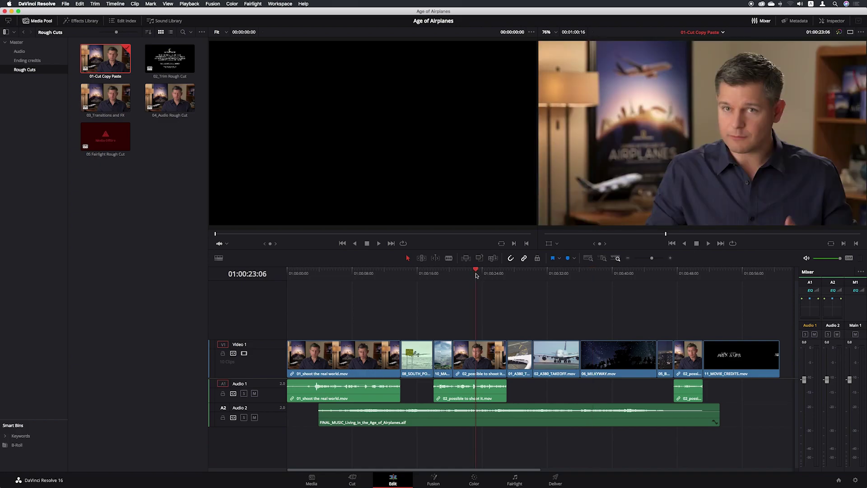
left_click(499, 393)
left_click_drag(270, 403, 268, 430)
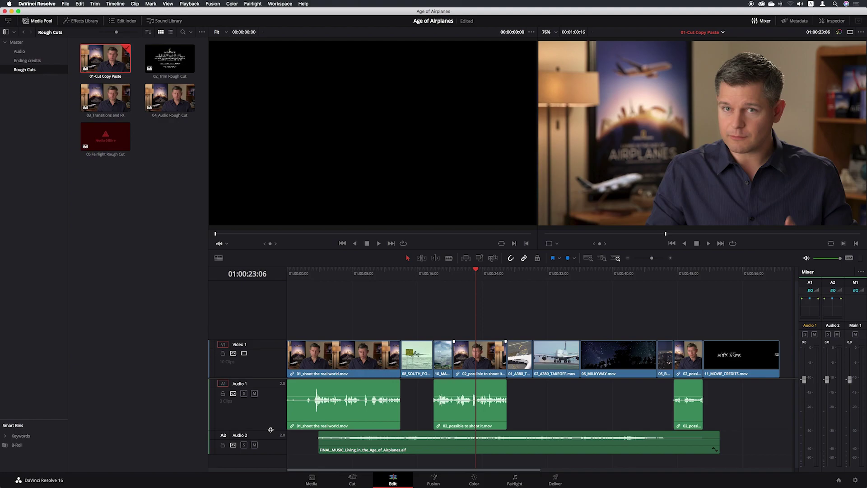
Fine-tune the Audio 1 height, play the interview, and park the playhead at 01:00:24:19.
left_click_drag(270, 430, 270, 428)
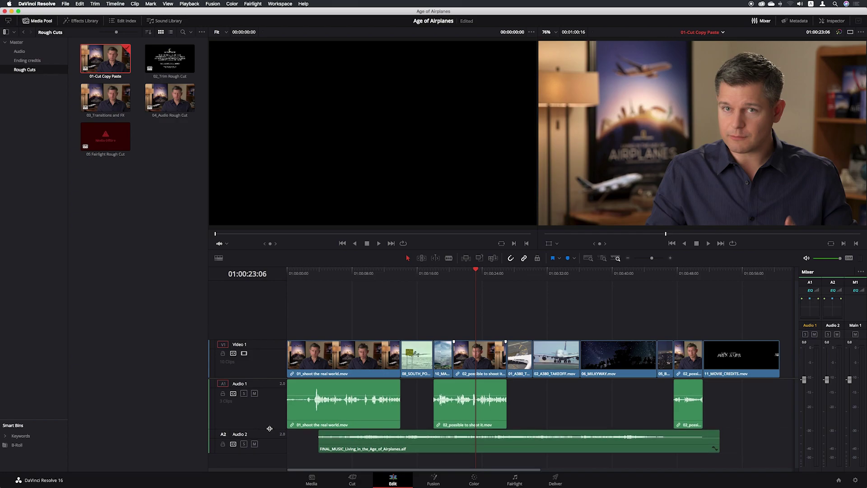
key("space")
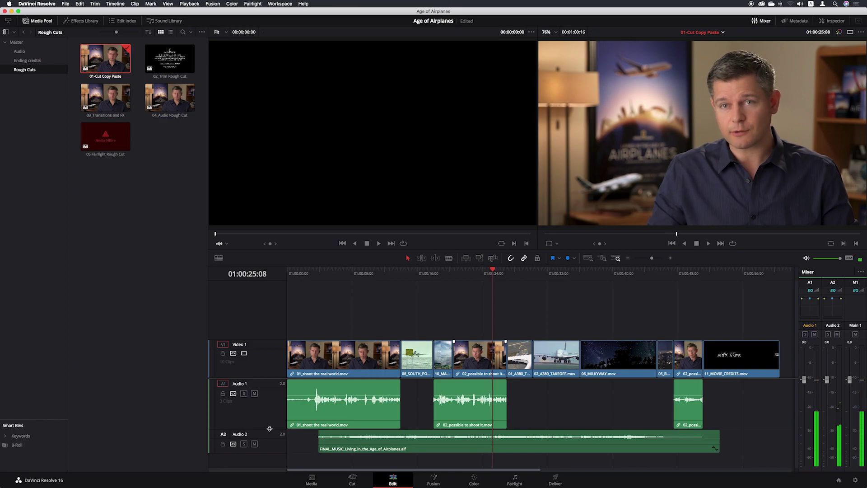
key("space")
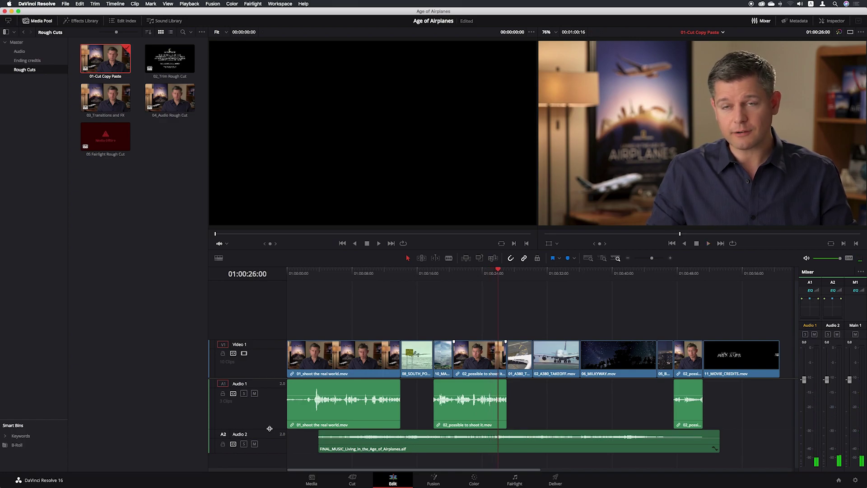
left_click(487, 273)
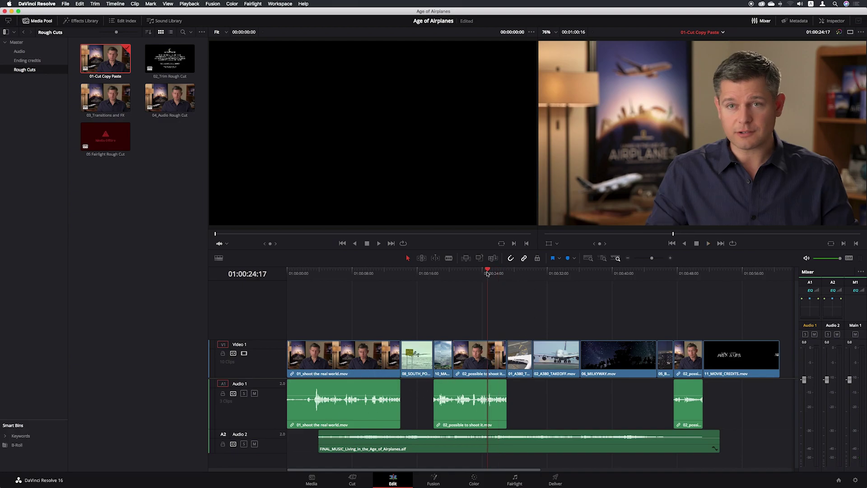
left_click_drag(487, 272, 489, 273)
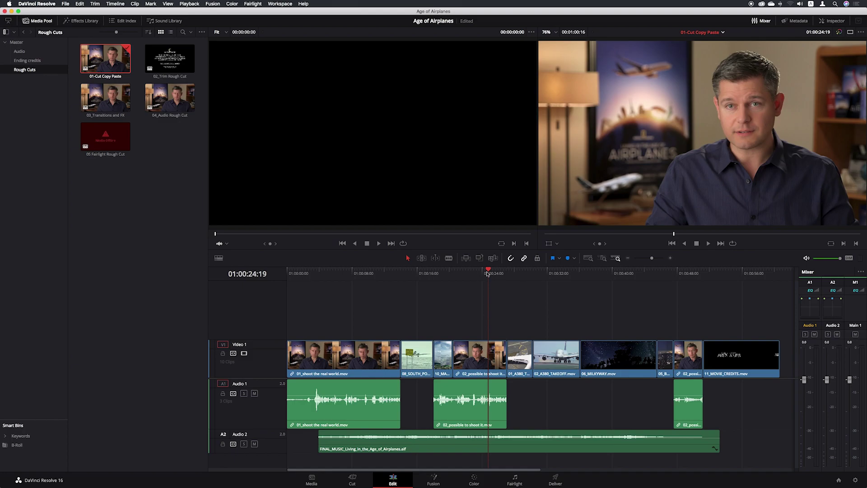
Mark an in point at 01:00:24:19 and an out point for a 00:00:01:05 range.
key("i")
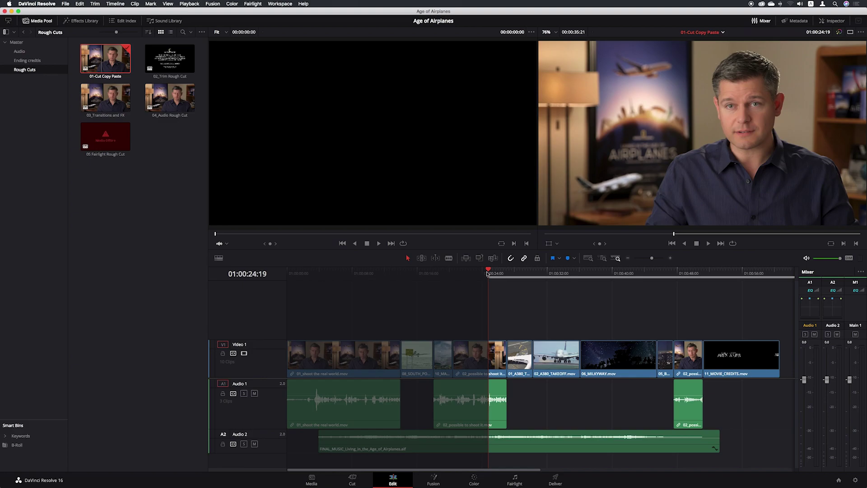
key("space")
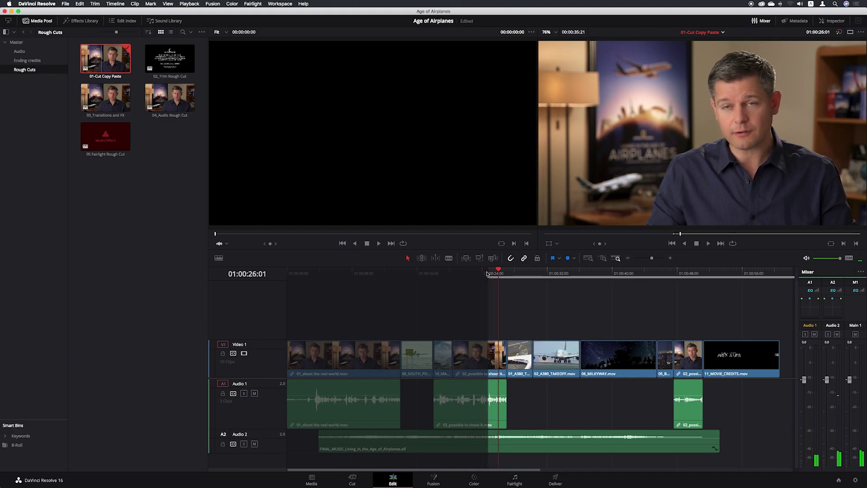
key("Left")
key("Left")
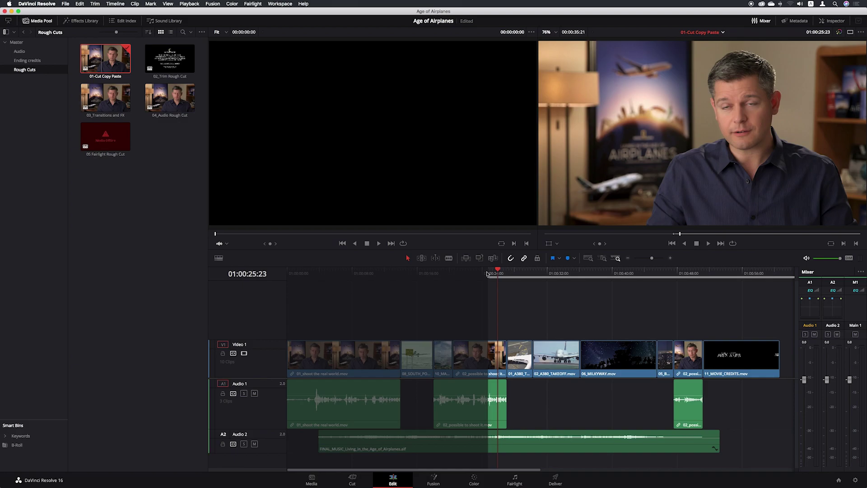
key("o")
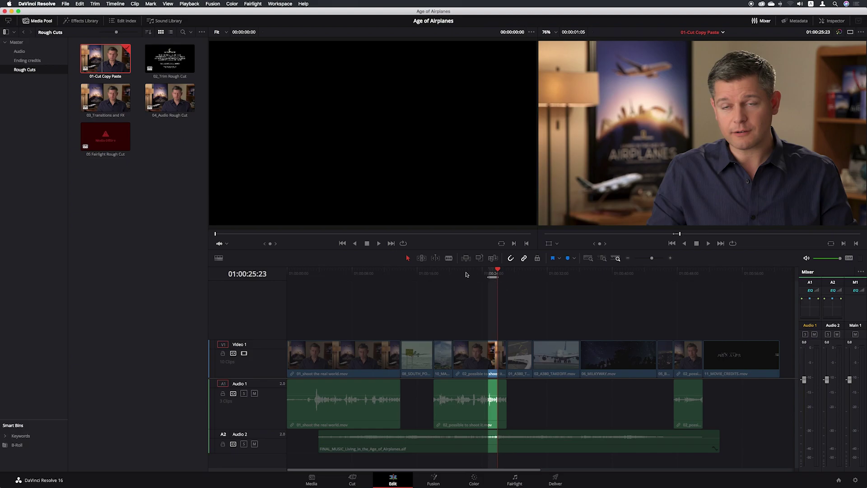
Park the playhead near 01:00:22 and ripple delete the marked range across all tracks, music included.
left_click(466, 273)
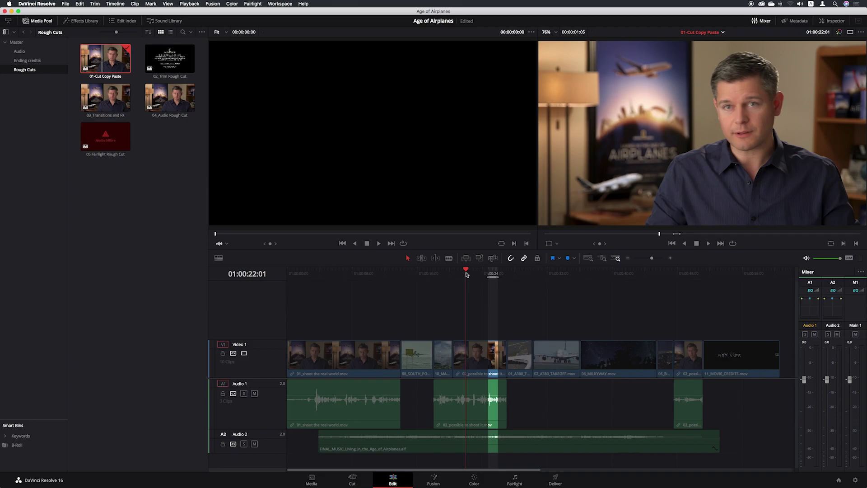
key("ctrl+shift+x")
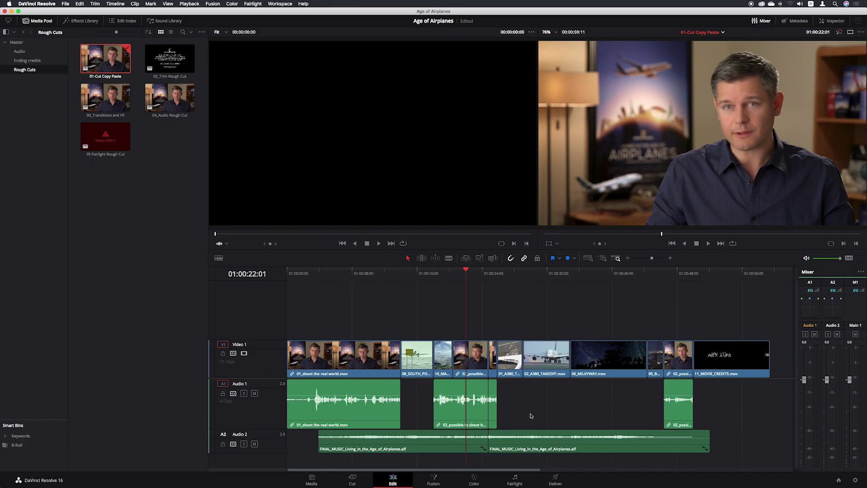
Undo the removal, exclude the Audio 2 music track, and ripple delete the range from video and dialogue only.
key("super+shift+v")
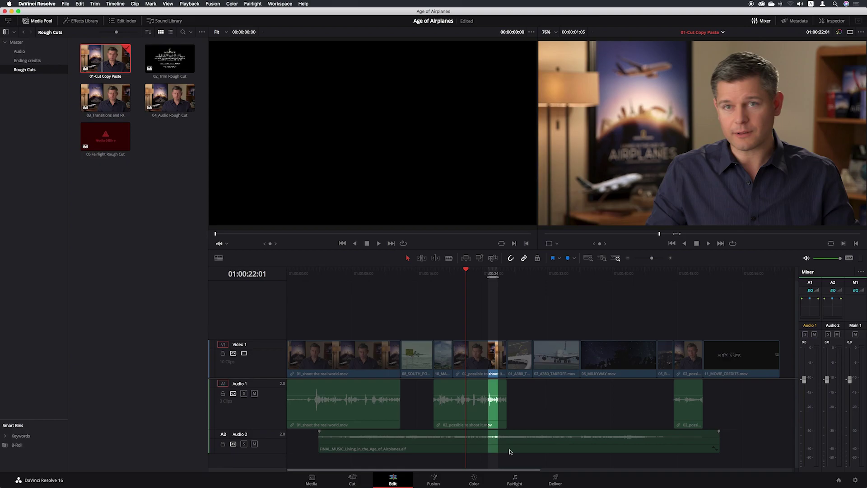
left_click(235, 446)
left_click(233, 444)
left_click(233, 444)
key("BackSpace")
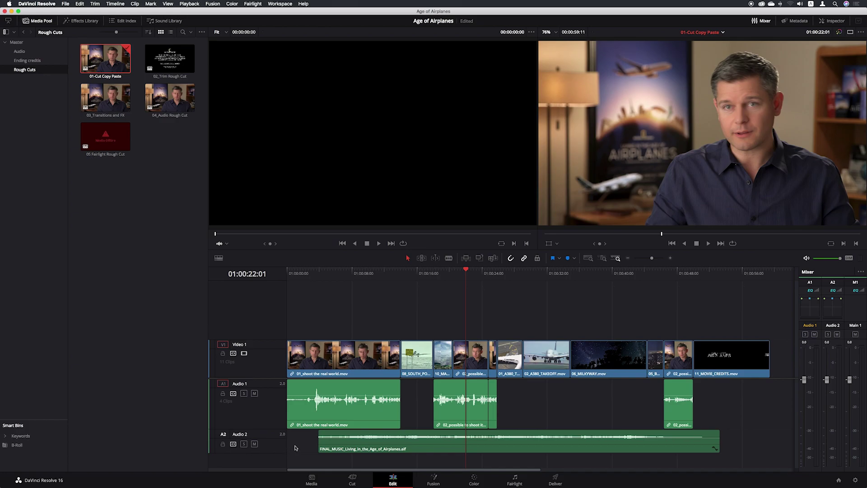
Save, show the Master bin's clips, play back the seaplane edit, then park at 01:00:21:22.
key("super+s")
left_click(17, 42)
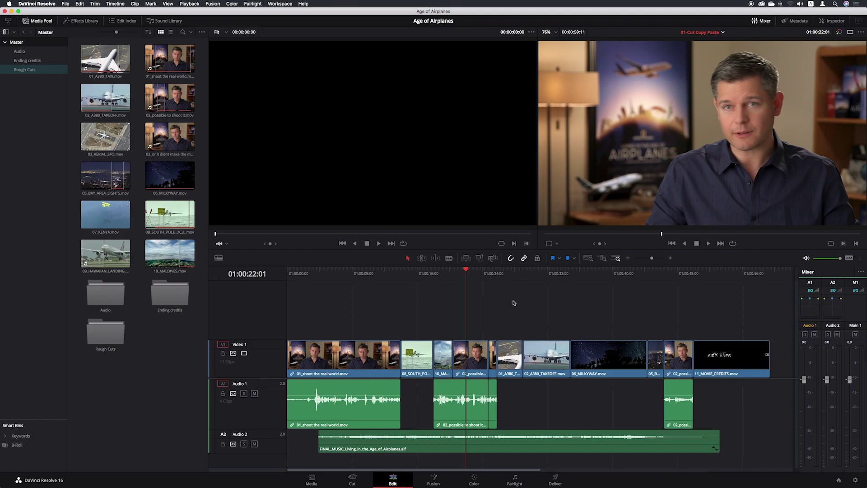
left_click(441, 275)
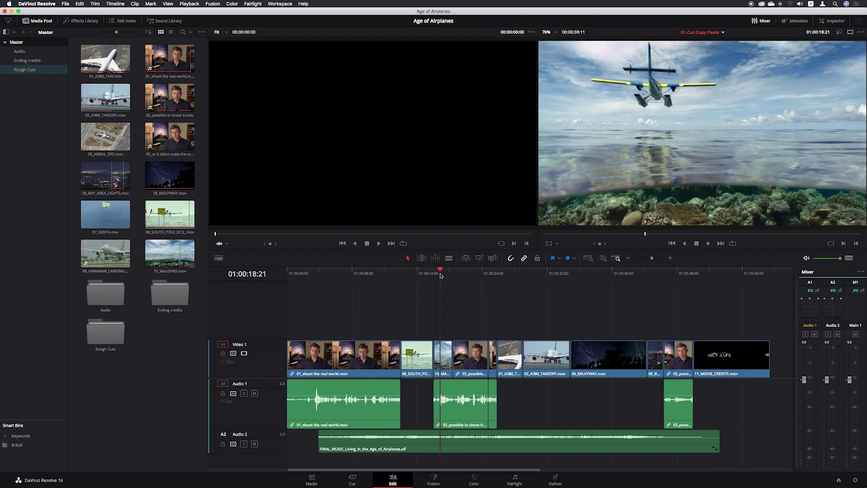
key("space")
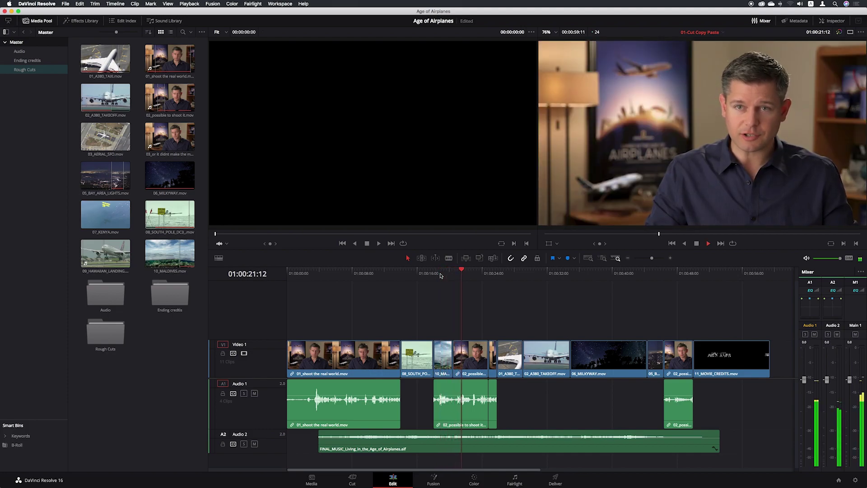
key("space")
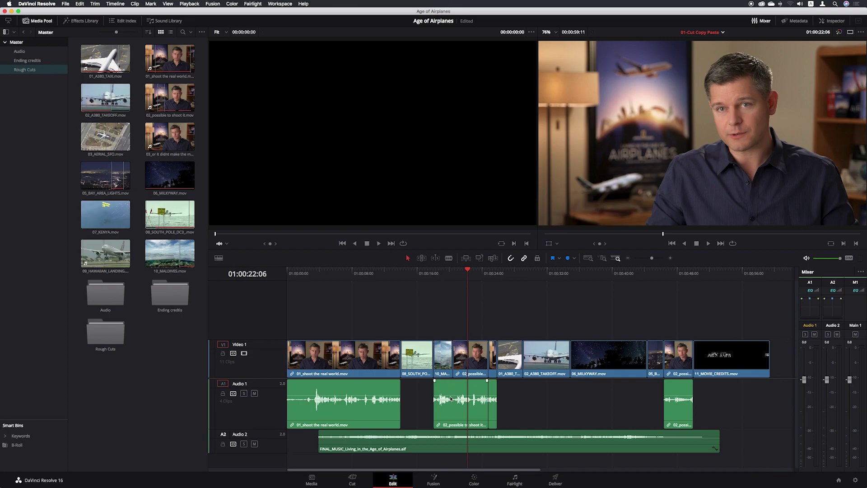
mouse_move(447, 400)
left_click(465, 271)
Blade the Audio 1 clip 02_possible to shoot it at 01:00:20:10.
left_click_drag(465, 272, 452, 272)
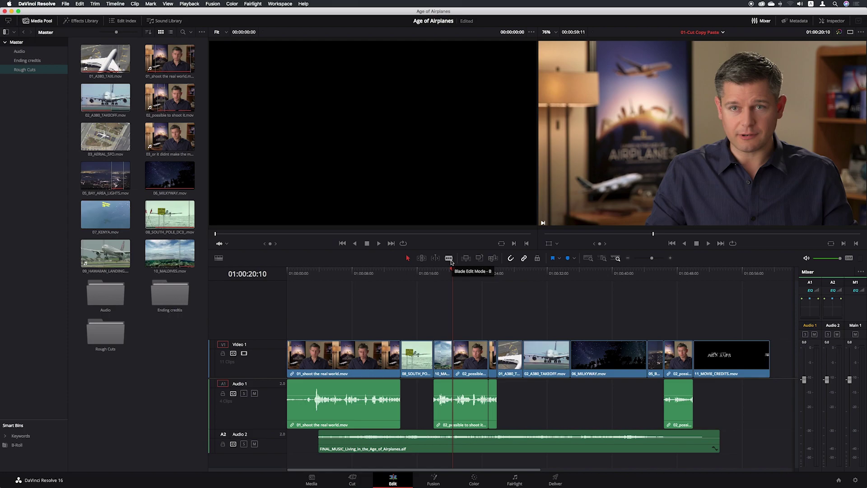
left_click(449, 258)
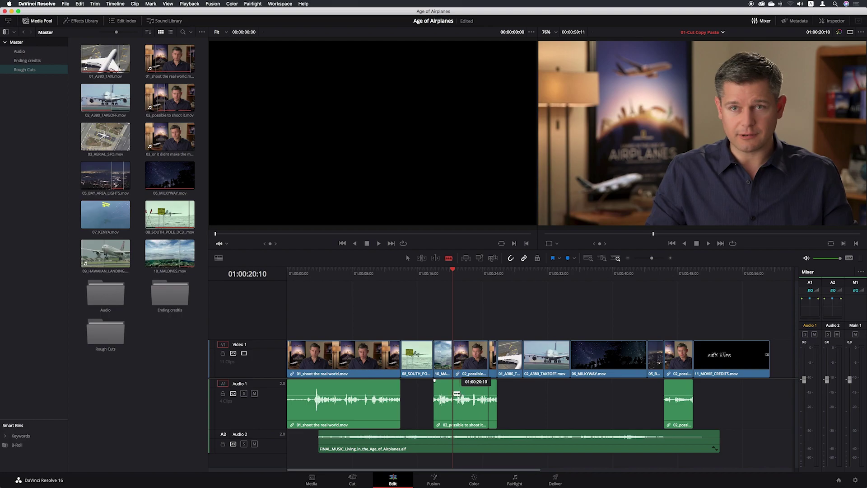
left_click(454, 394)
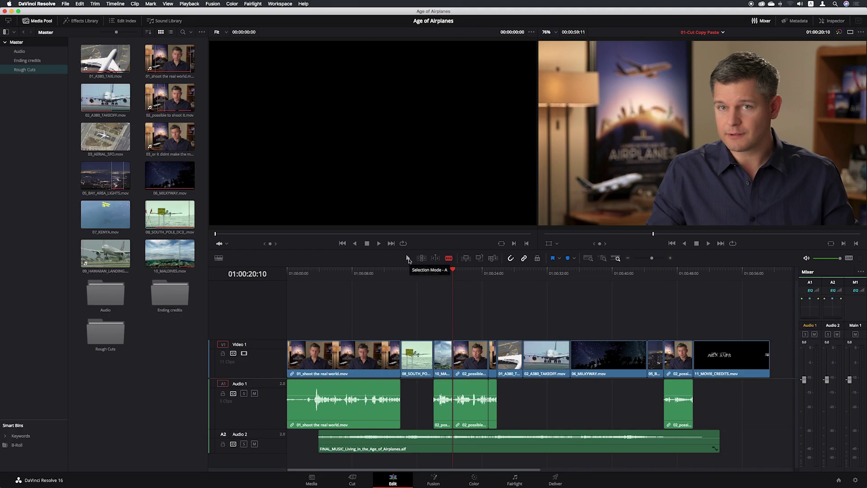
Slide the first bladed dialogue piece -01:03 earlier and play it back to check the gap.
left_click(408, 259)
left_click(411, 276)
mouse_move(467, 402)
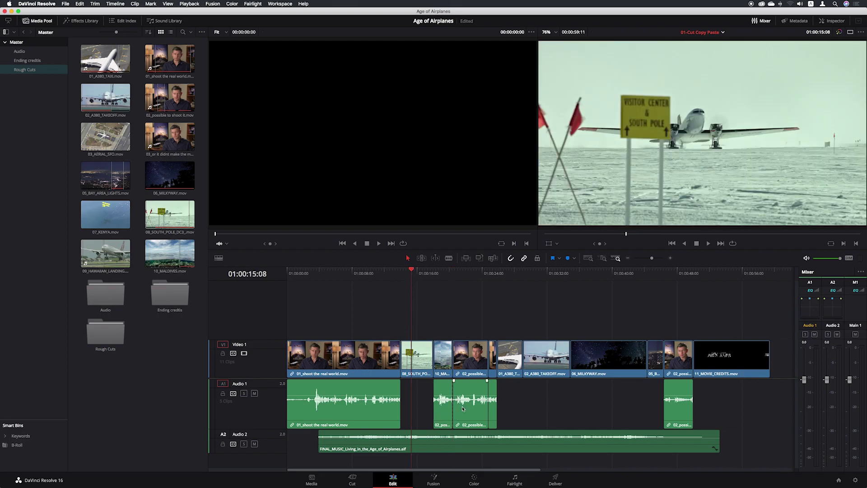
left_click(445, 387)
left_click_drag(445, 387, 435, 387)
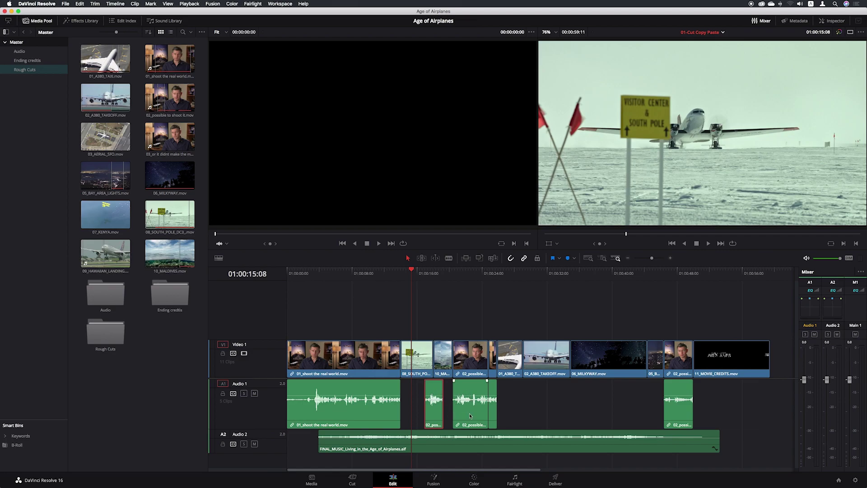
key("space")
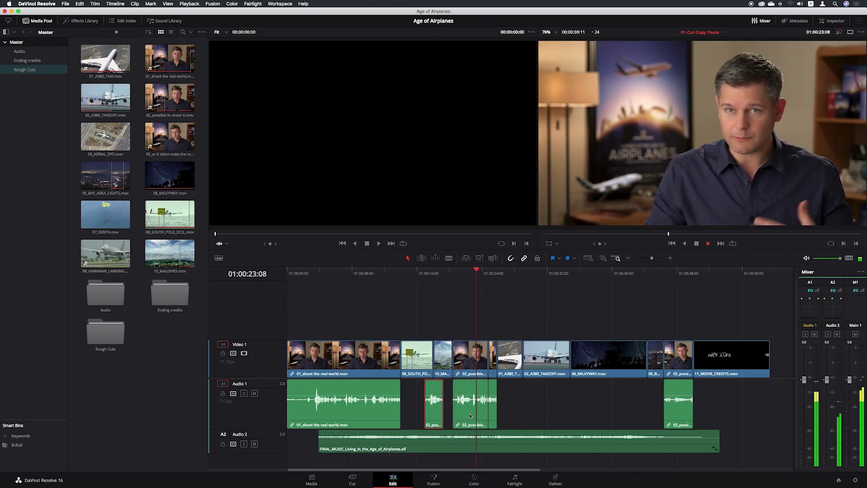
key("space")
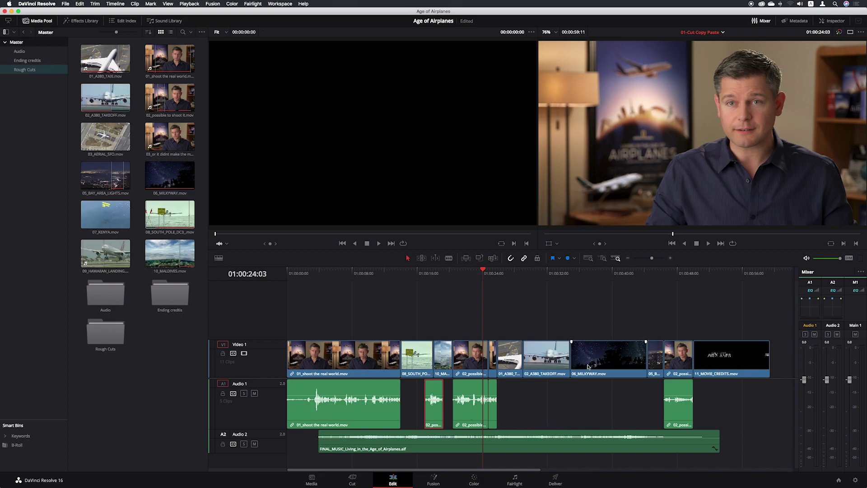
Add 02_A380_TAKEOFF to the A380 selection and apply Edit > Ripple Cut to both clips.
left_click(533, 366, "super")
left_click(83, 4)
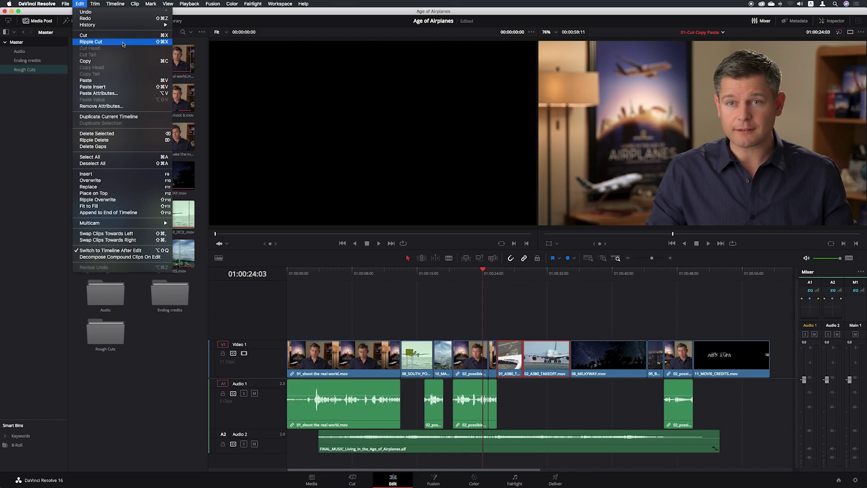
left_click(123, 43)
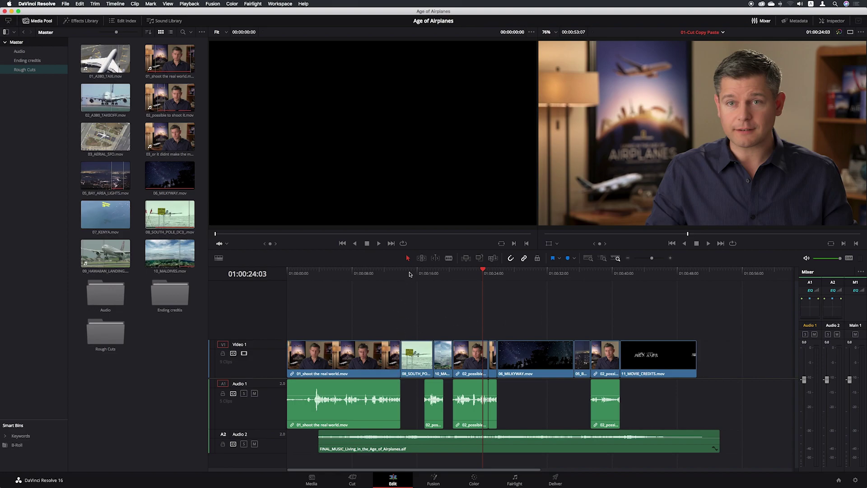
Paste the A380 clips back in after the first clip and save the project.
left_click(406, 273)
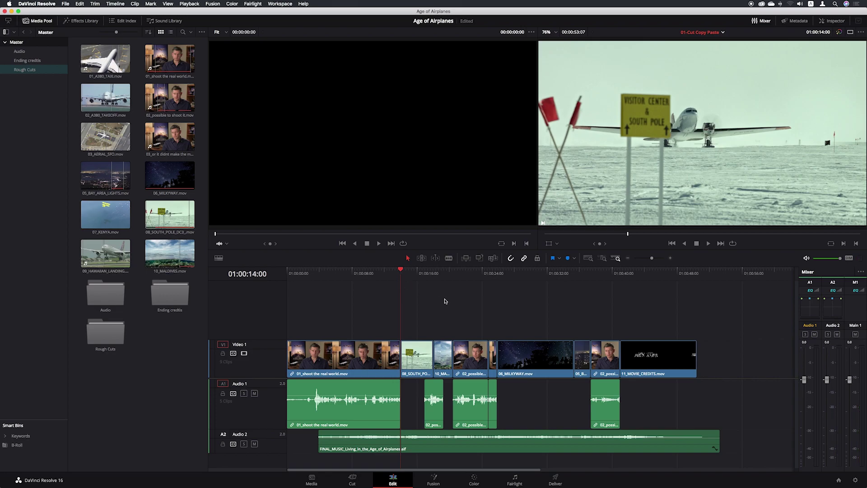
key("super+shift+v")
key("super+s")
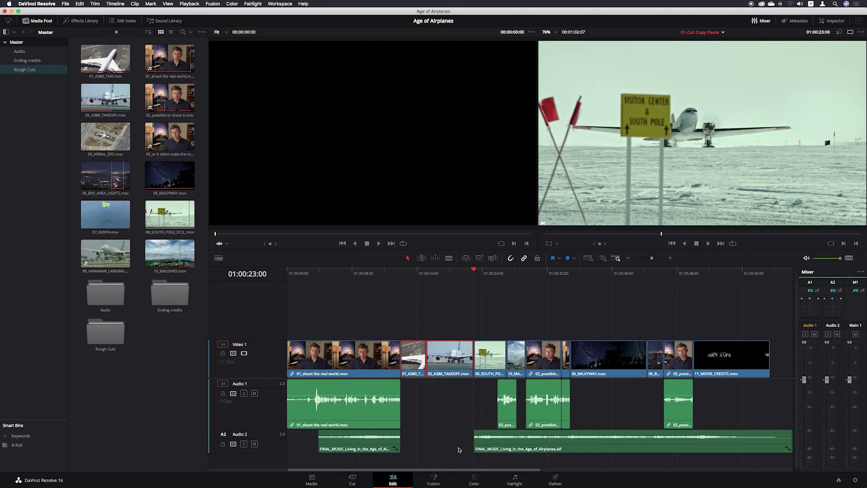
Ripple-cut the two A380 clips, save, and turn off Audio 2's Auto Track Selector.
key("BackSpace")
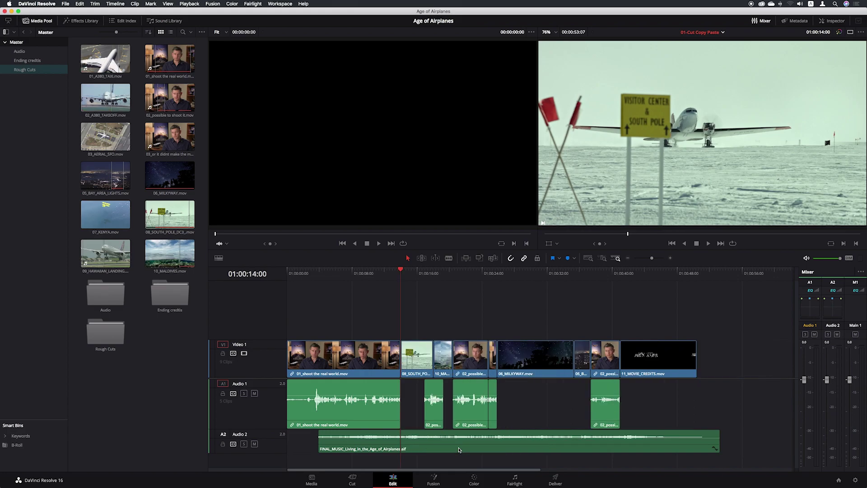
key("super+s")
left_click(233, 444)
Paste insert 01_A380_TAXI and 02_A380_TAKEOFF at the playhead with Cmd+Shift+V.
key("ctrl+shift+v")
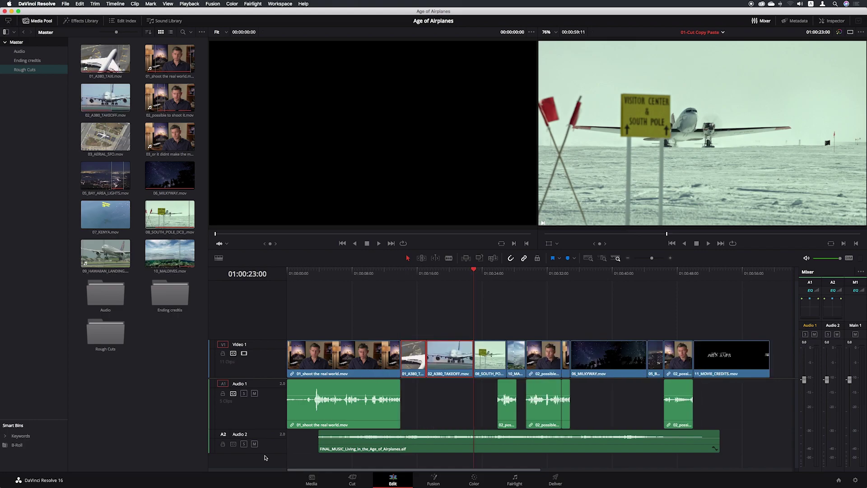